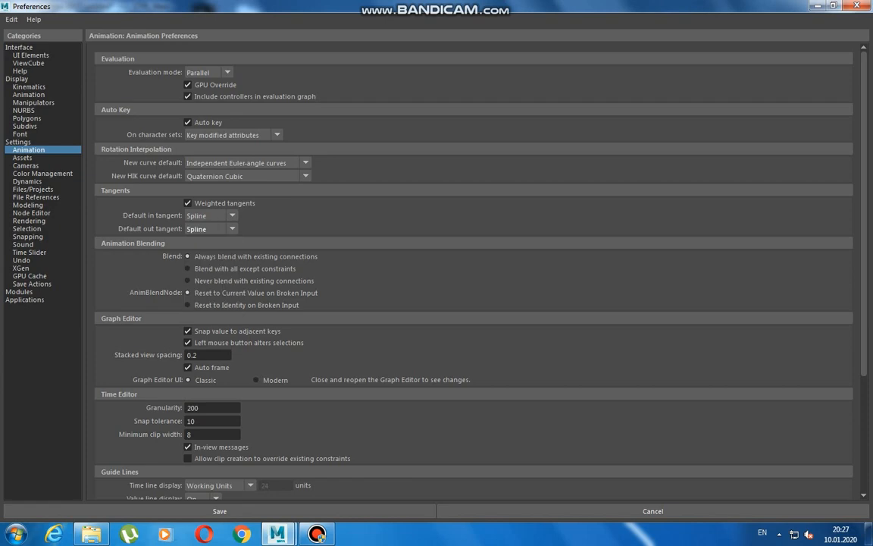
Step: Save the animation preferences and set a key on CTRL_Main at frame 1
scroll(470, 273, down, 3)
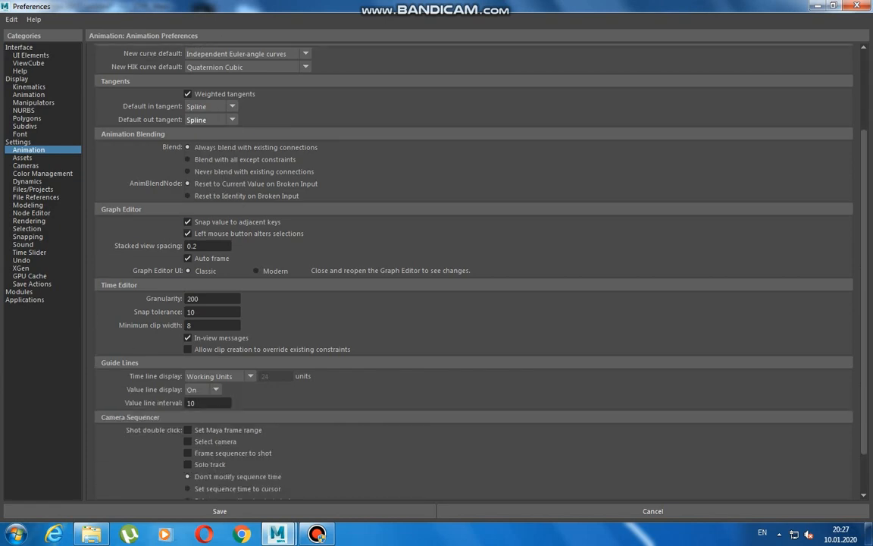
click(219, 511)
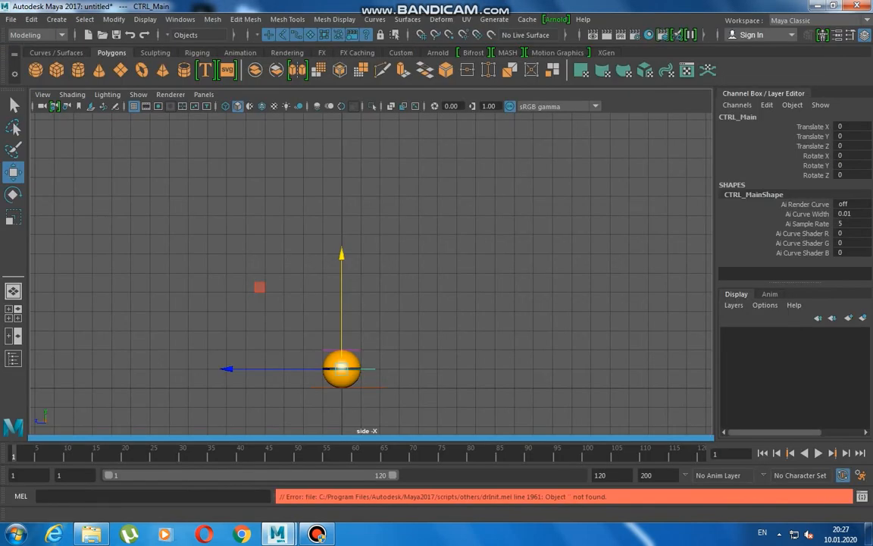
key(s)
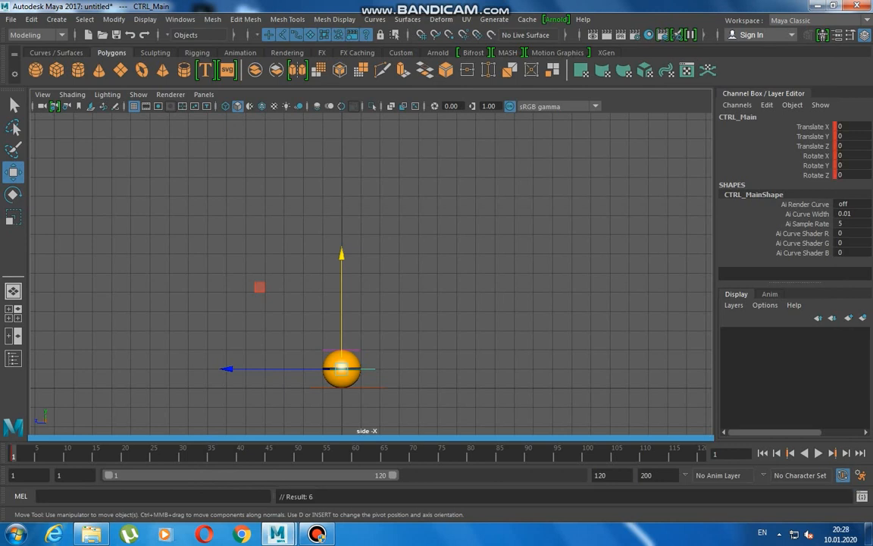
Step: Raise the ball's main control to Translate Y about 11 at frame 10
click(66, 454)
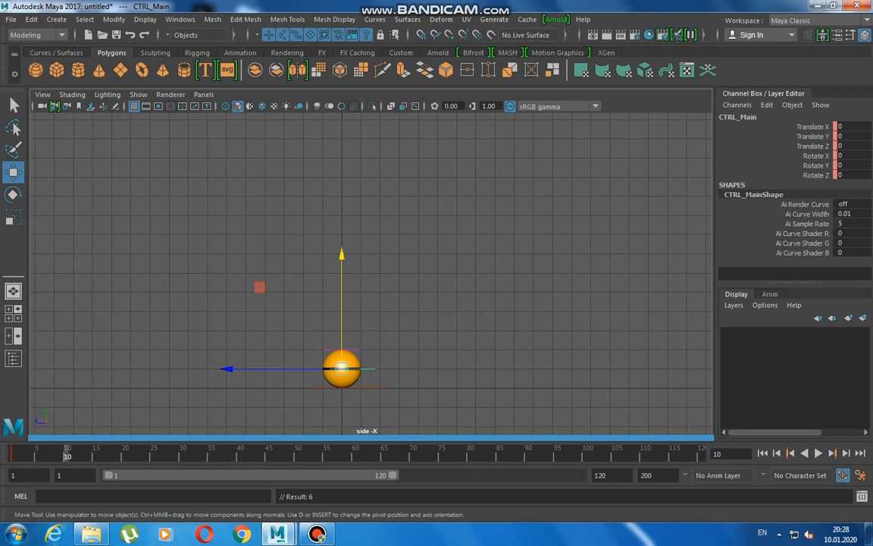
drag(342, 254, 341, 62)
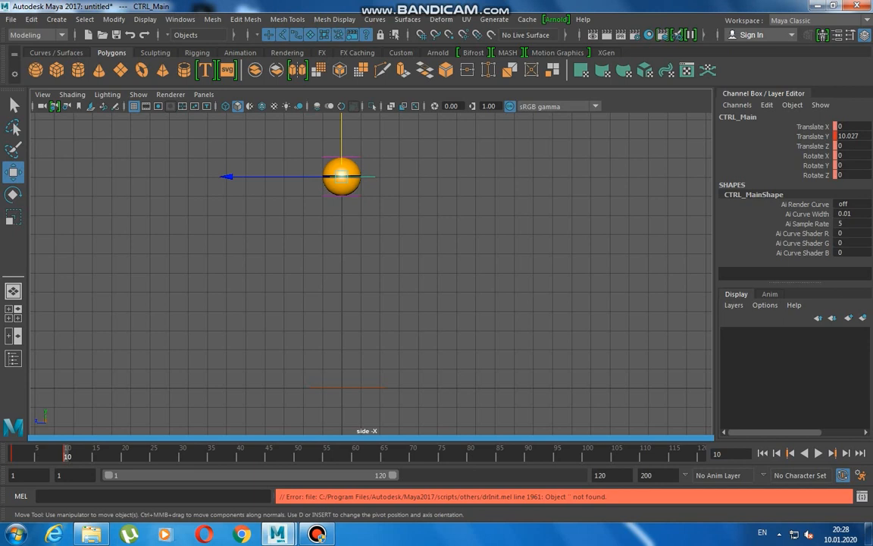
drag(341, 136, 341, 118)
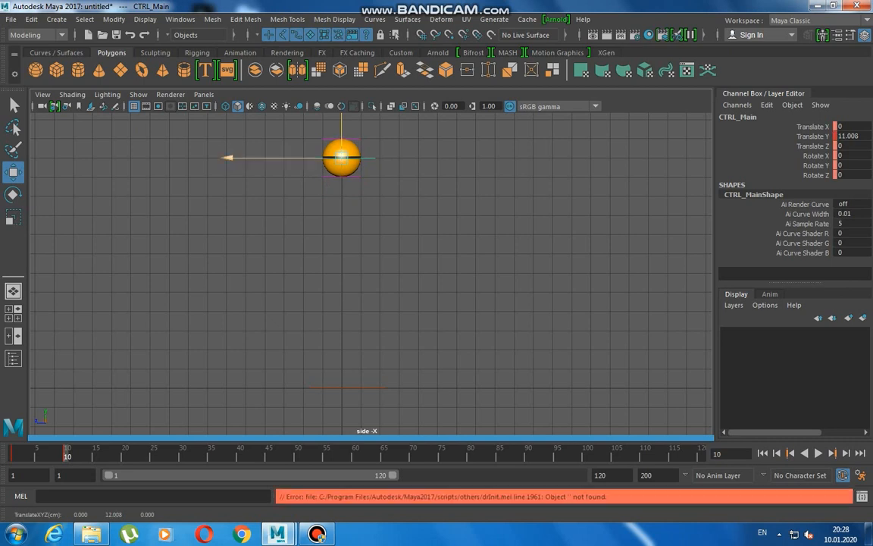
Step: Lower the ball's main control to Translate Y about 1.5 at frame 20
click(125, 453)
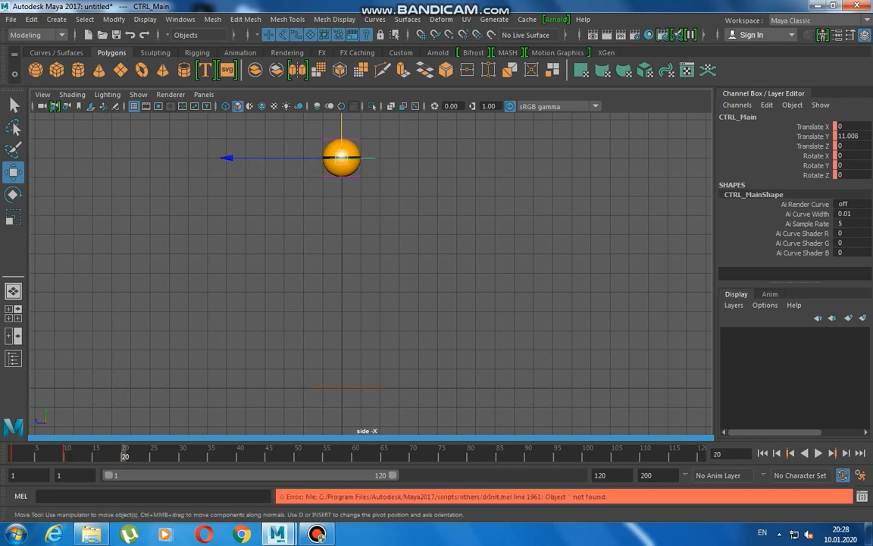
drag(342, 126, 341, 308)
click(402, 308)
click(315, 340)
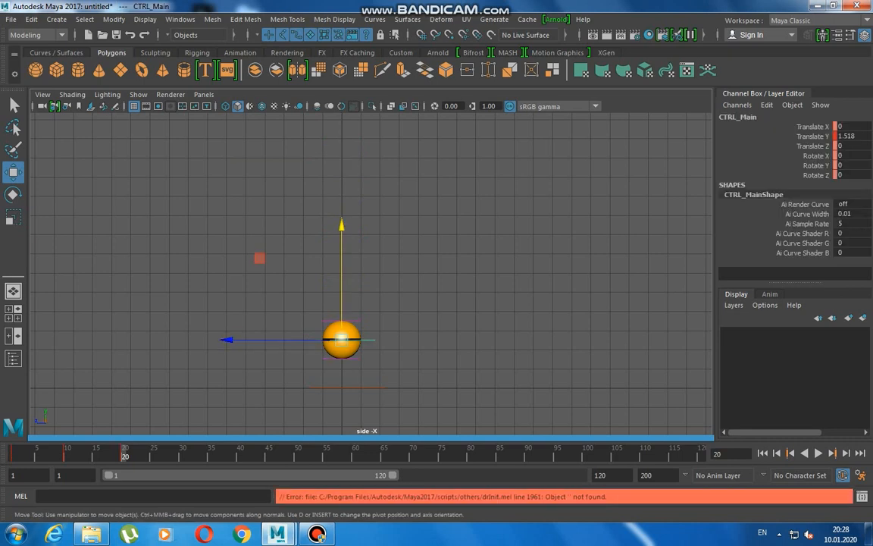
Step: Copy the ground-level key from frame 1 and paste it at frame 20
click(12, 454)
right_click(13, 453)
click(42, 254)
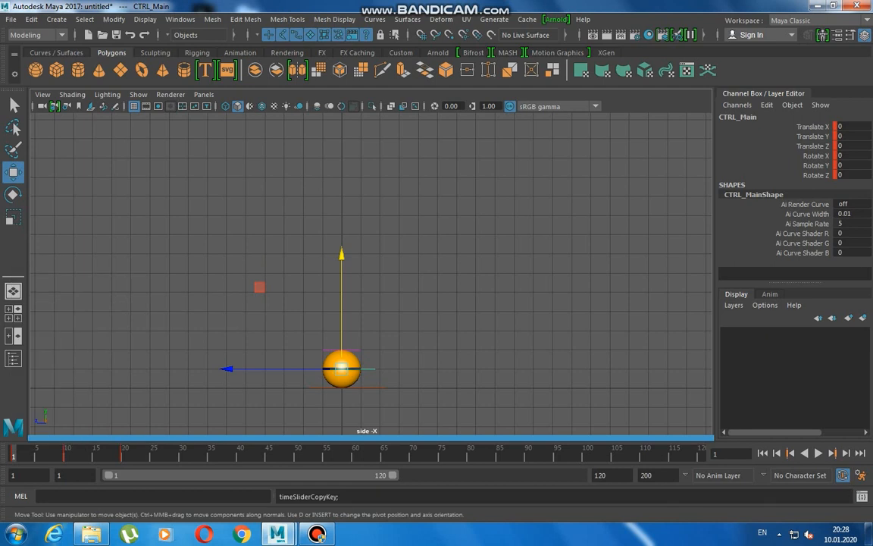
click(124, 454)
right_click(124, 453)
mouse_move(228, 298)
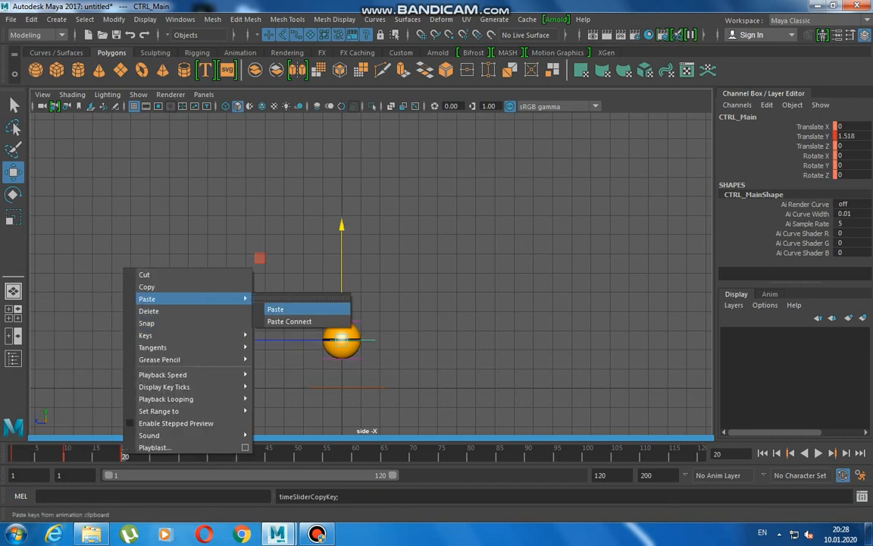
click(275, 307)
Step: Copy the peak key from frame 10 to frame 28 and lower the ball there to Translate Y about 9
click(818, 453)
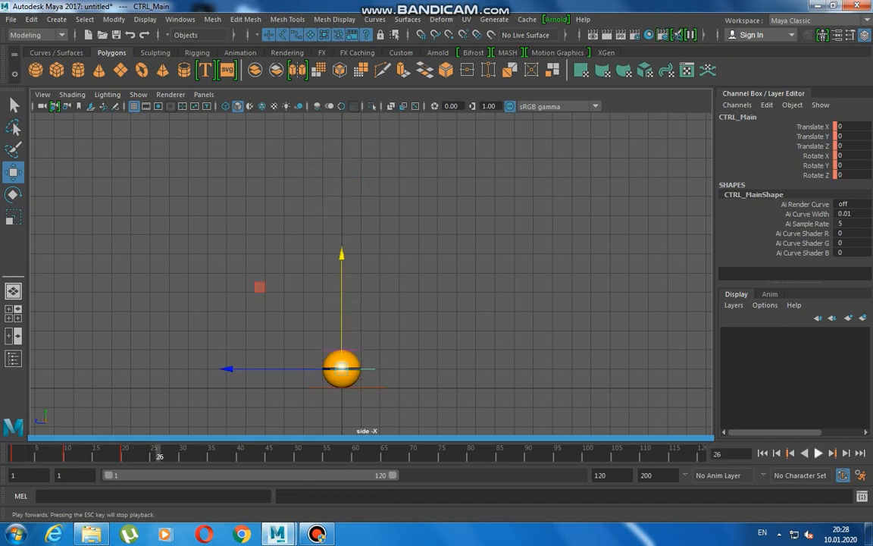
key(Escape)
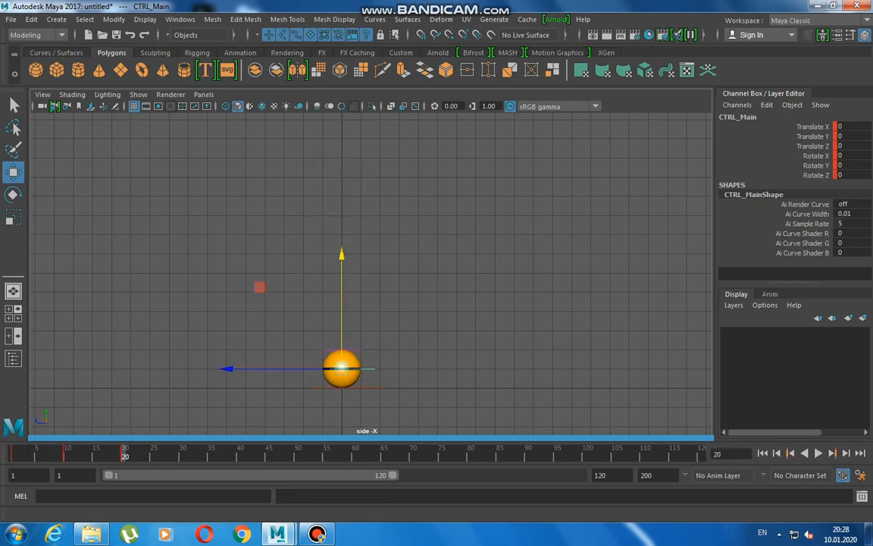
key(alt+v)
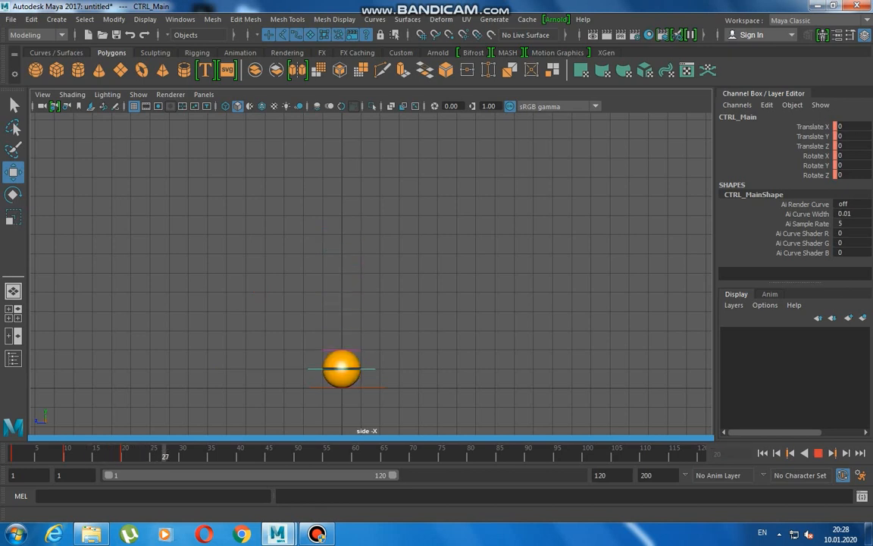
key(Escape)
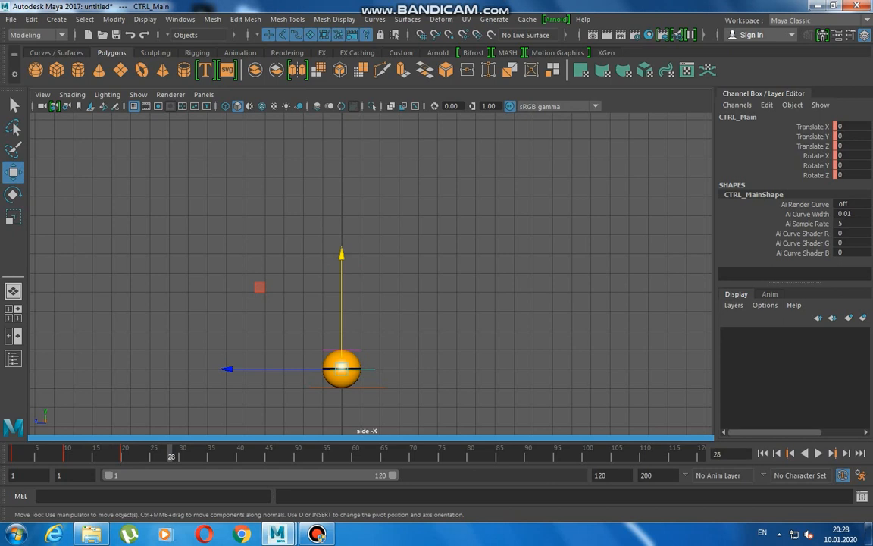
click(66, 452)
right_click(67, 453)
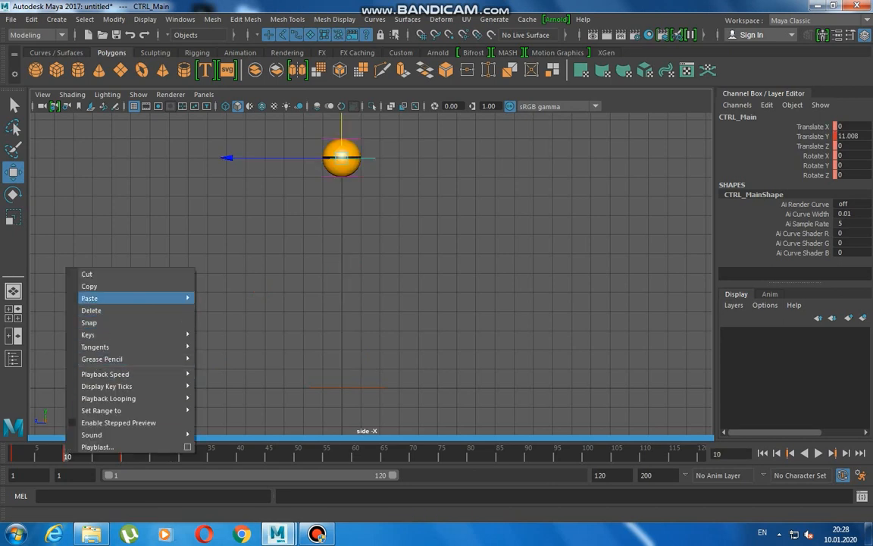
click(87, 282)
click(171, 452)
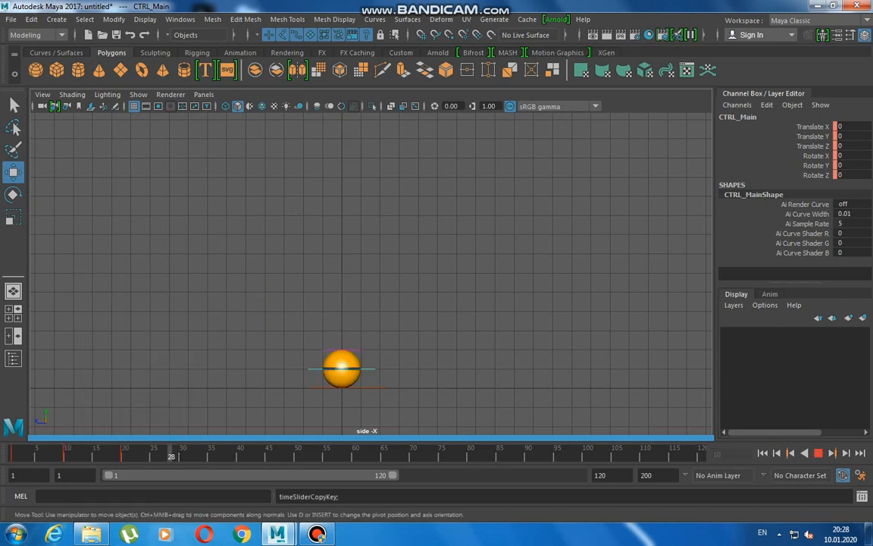
right_click(171, 453)
mouse_move(243, 301)
click(323, 311)
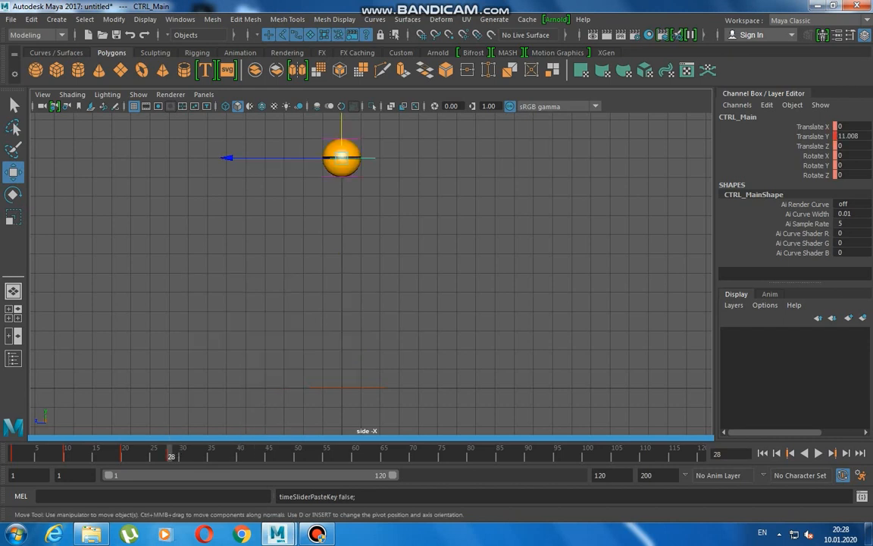
drag(341, 129, 341, 166)
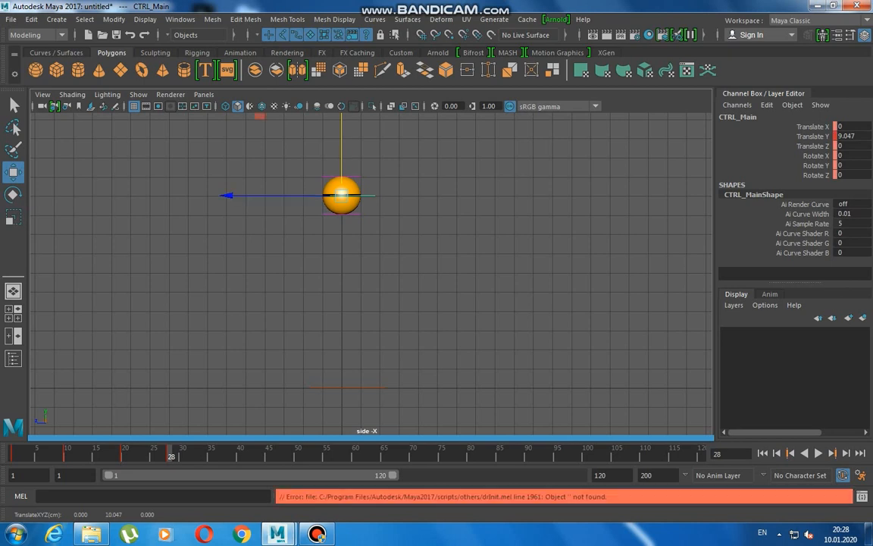
Step: Copy the ground-level key from frame 1 and paste it at frame 36
click(65, 454)
right_click(65, 451)
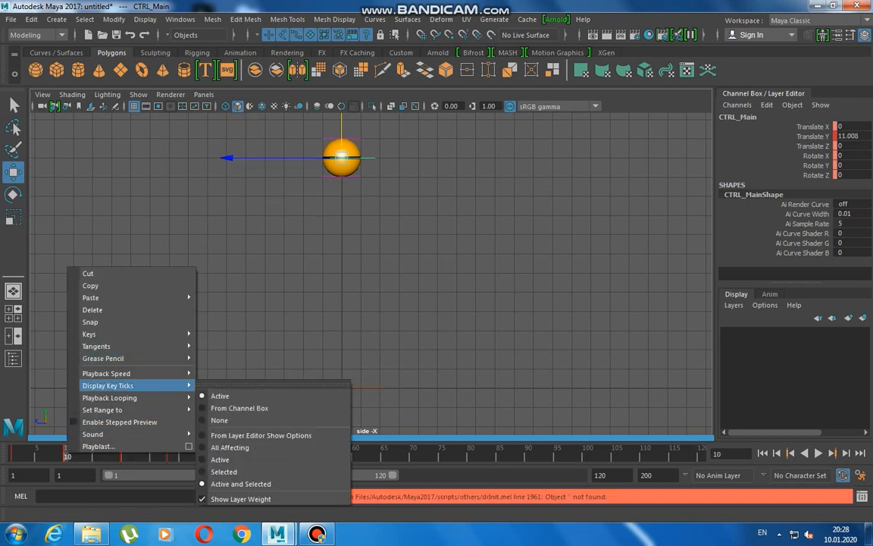
click(12, 453)
right_click(24, 453)
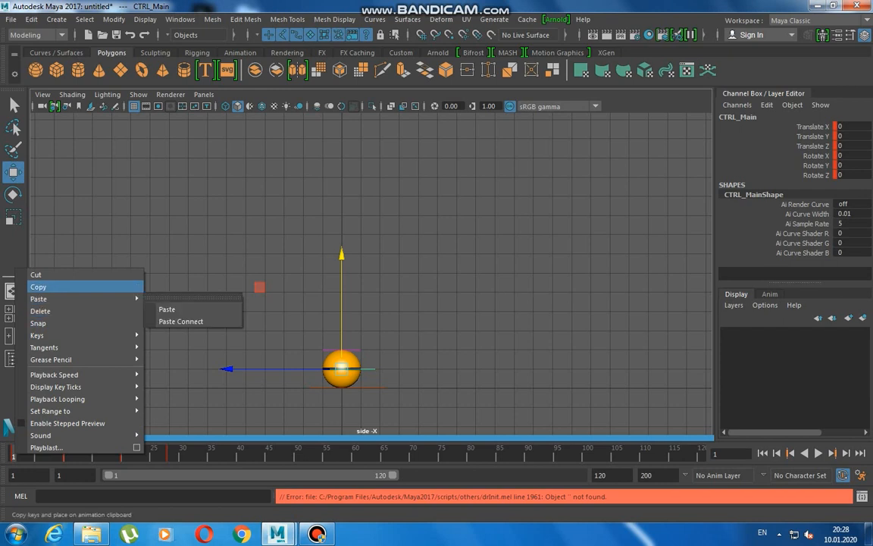
click(46, 287)
key(alt+v)
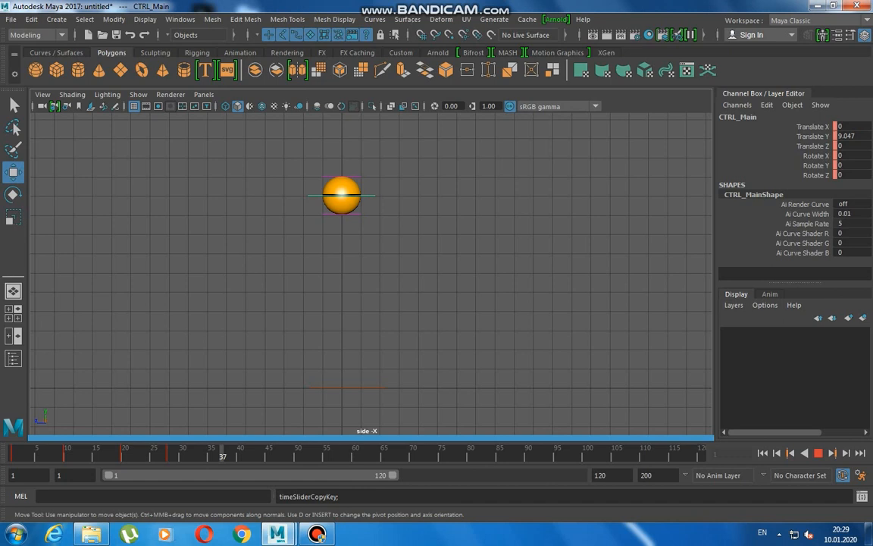
key(alt+v)
click(217, 454)
right_click(217, 456)
click(368, 312)
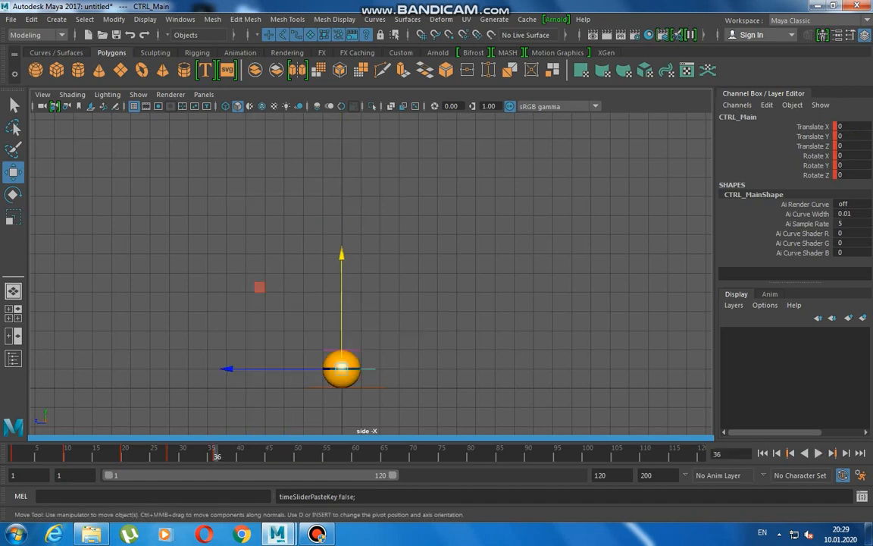
Step: Play back the animation several times to examine the timing of the ball's first two bounces
key(alt+v)
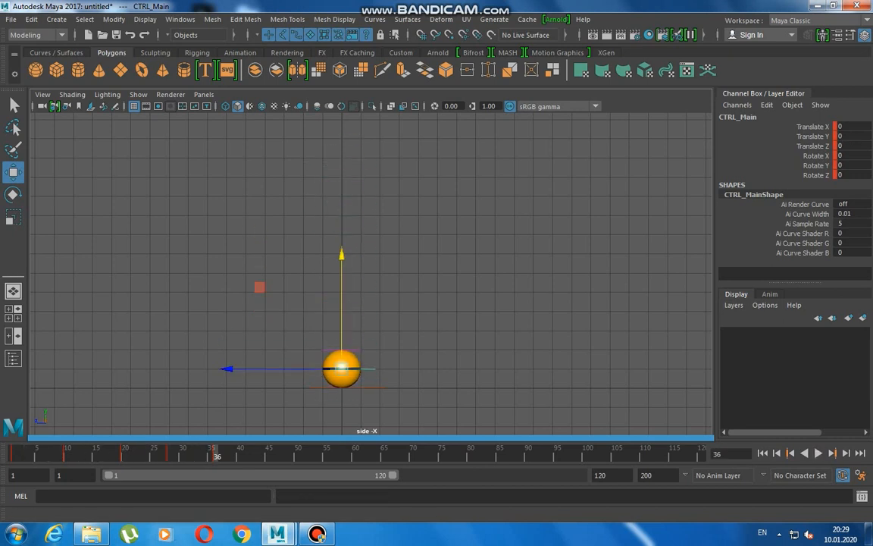
drag(217, 455, 13, 455)
key(alt+v)
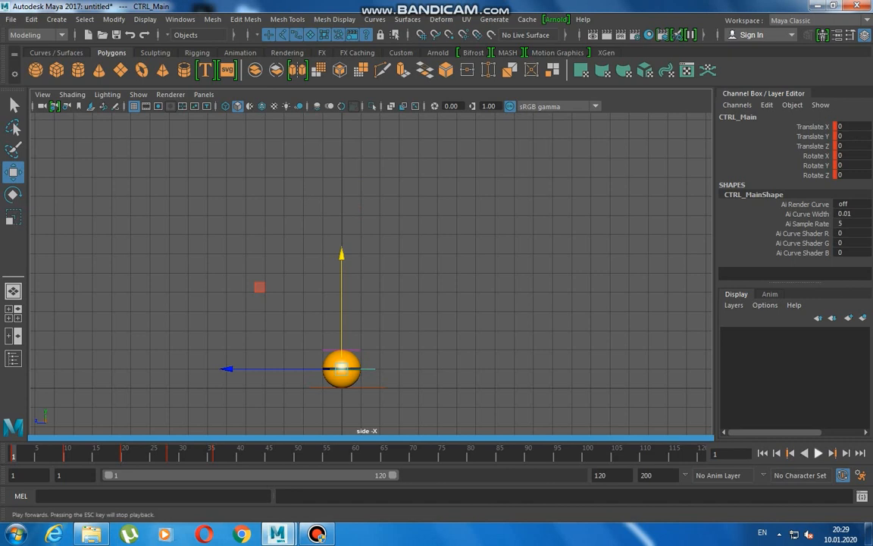
key(Escape)
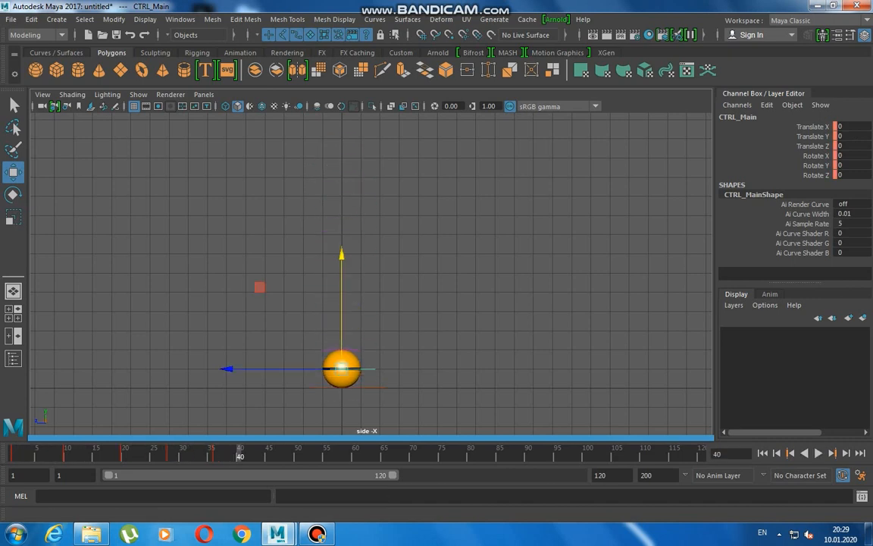
key(alt+v)
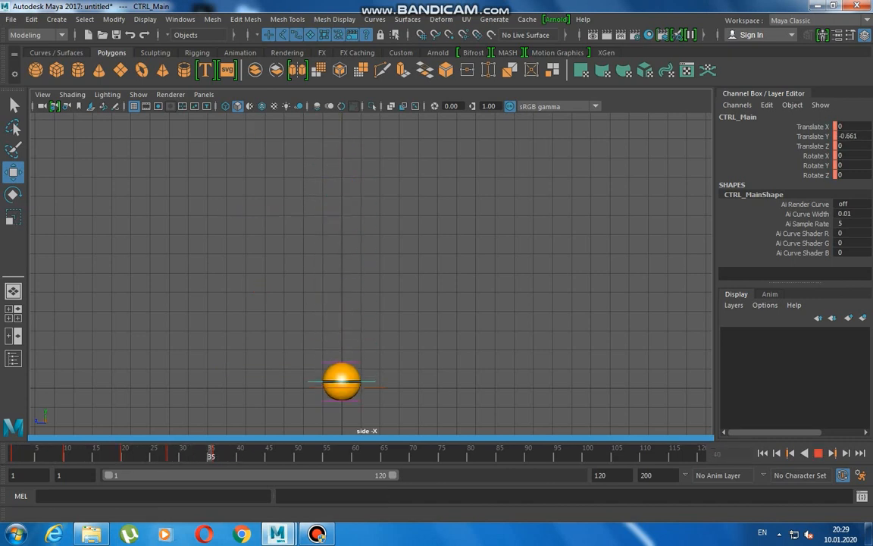
key(Escape)
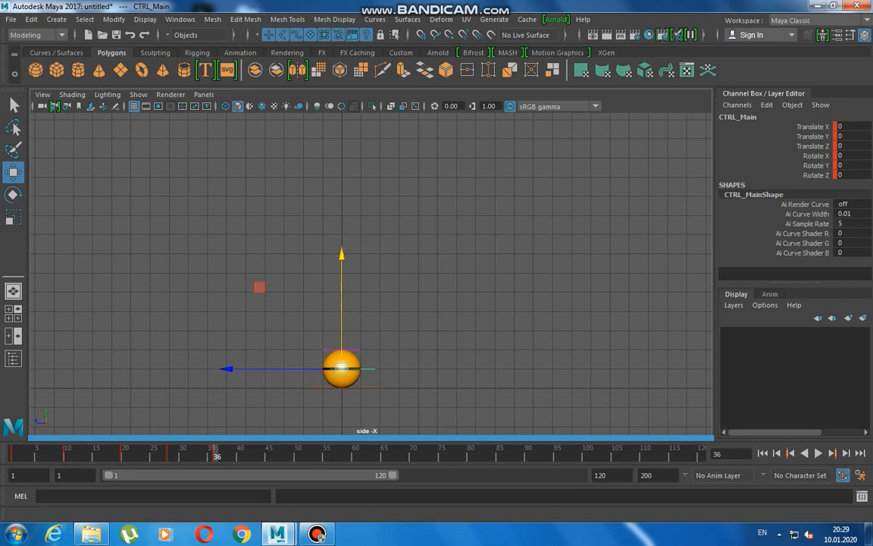
key(alt+v)
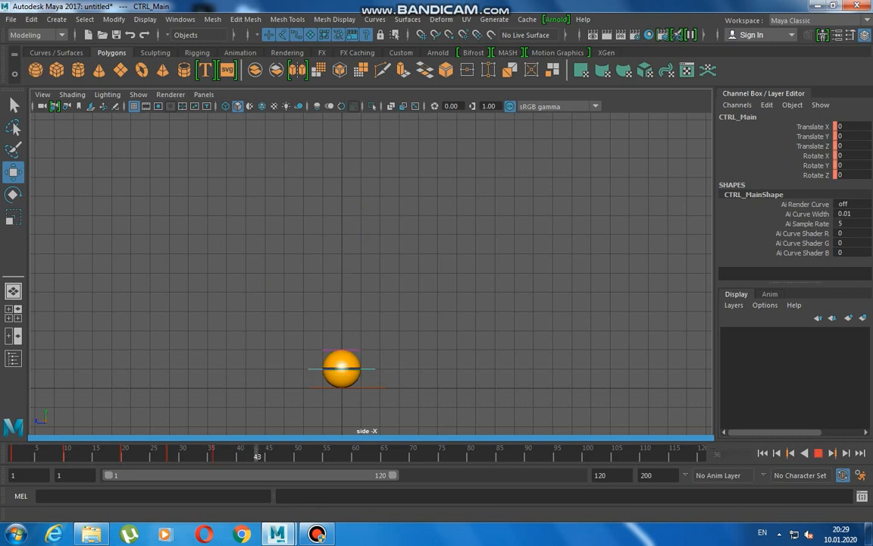
key(Escape)
Step: Copy the second peak key from frame 28 to frame 42 and lower the ball there to Translate Y about 6
click(171, 455)
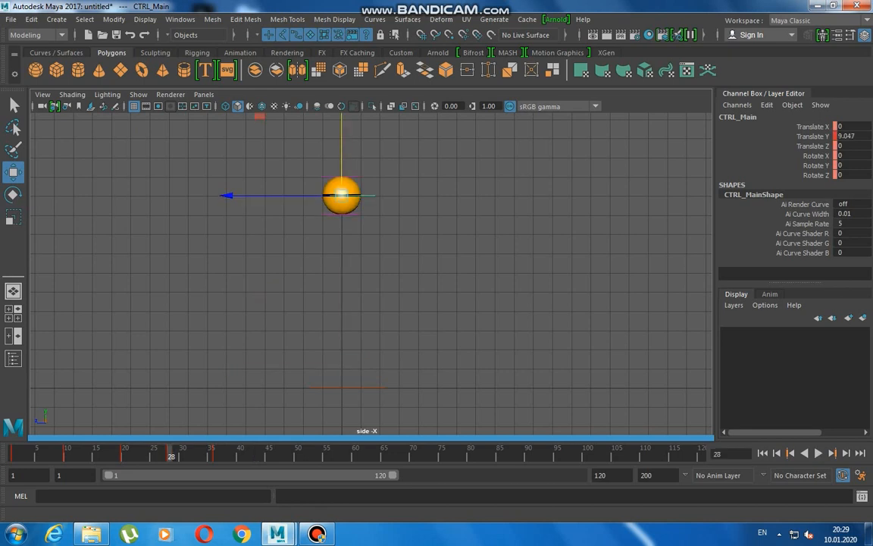
right_click(172, 453)
click(193, 286)
key(alt+v)
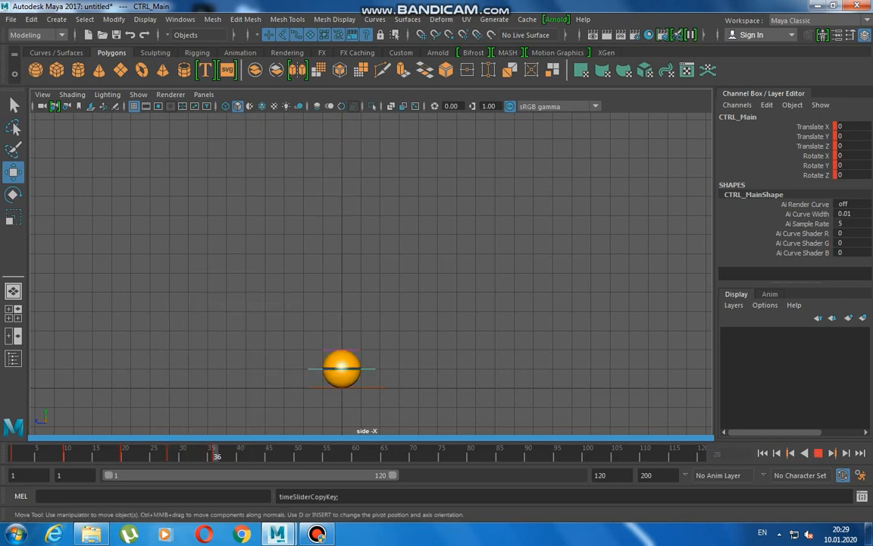
key(Escape)
right_click(254, 454)
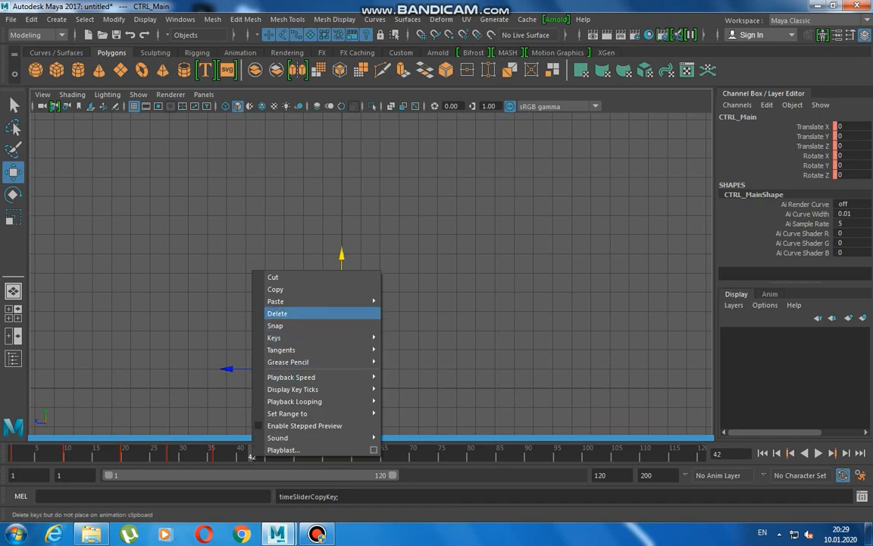
mouse_move(296, 300)
click(399, 310)
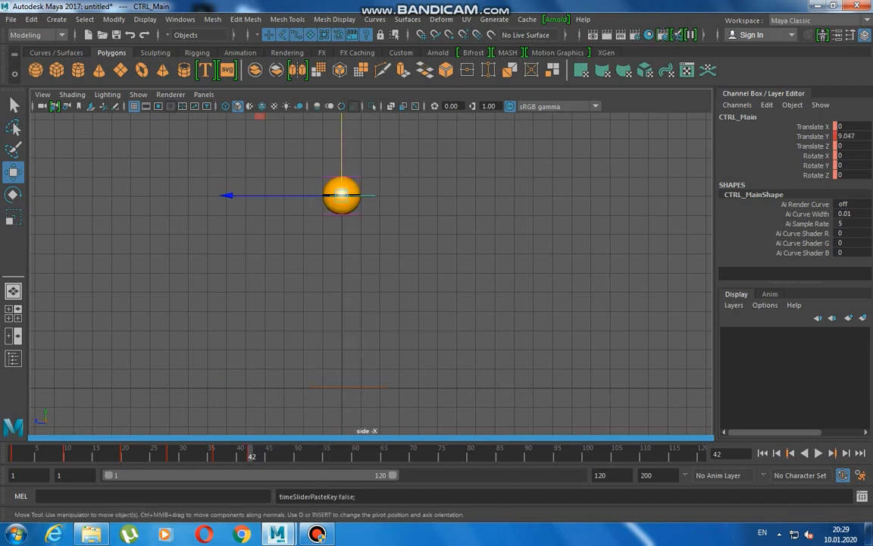
drag(341, 195, 341, 254)
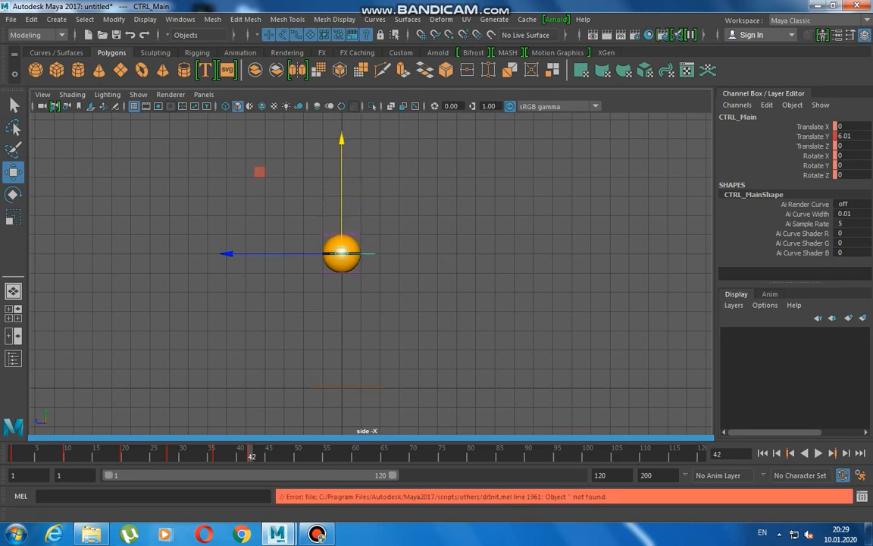
Step: Copy the ground-level key from frame 36 and paste it at frame 48
click(215, 453)
right_click(215, 453)
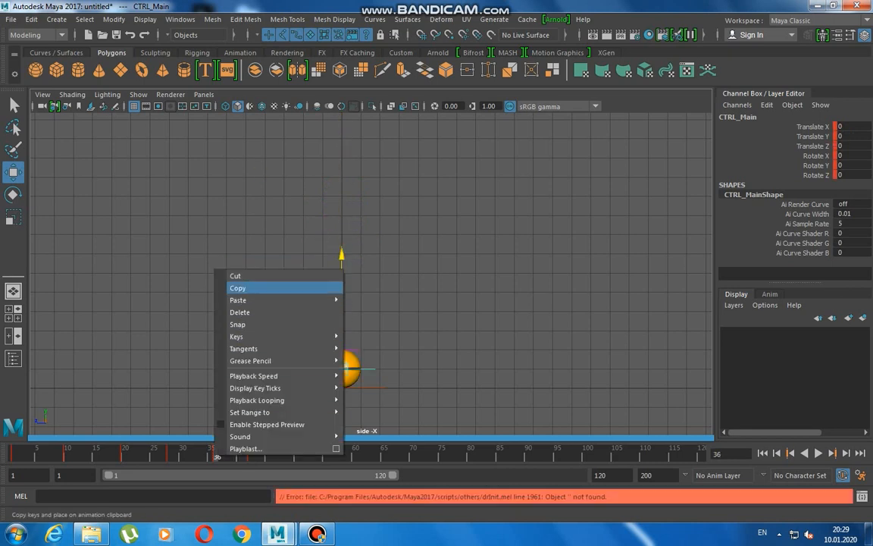
click(237, 288)
key(alt+v)
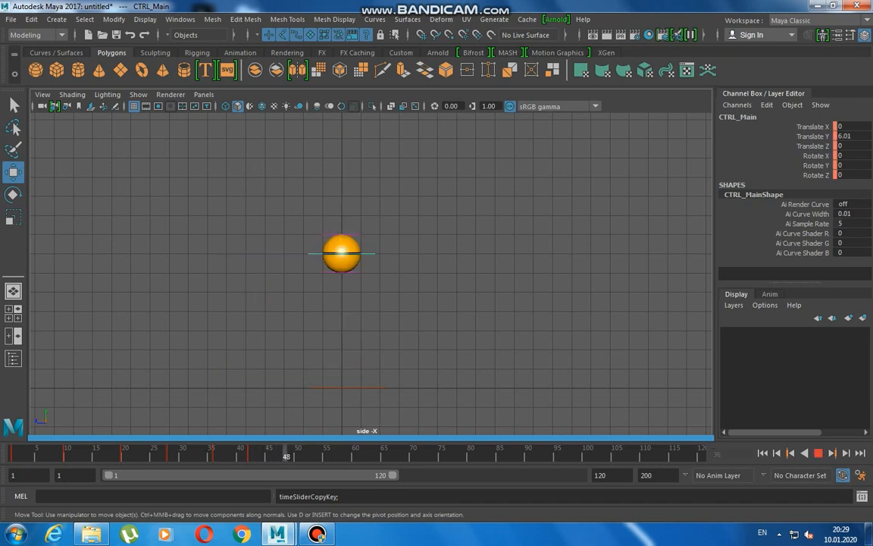
right_click(286, 455)
mouse_move(349, 303)
click(437, 313)
Step: Play back and scrub the animation from frame 1 to examine the timing of the first three bounces
key(alt+shift+v)
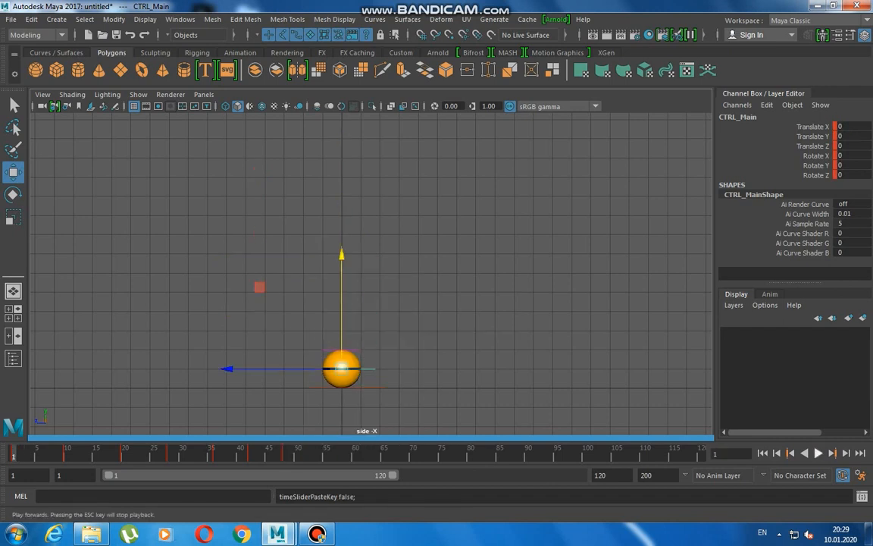
key(alt+v)
key(alt+v)
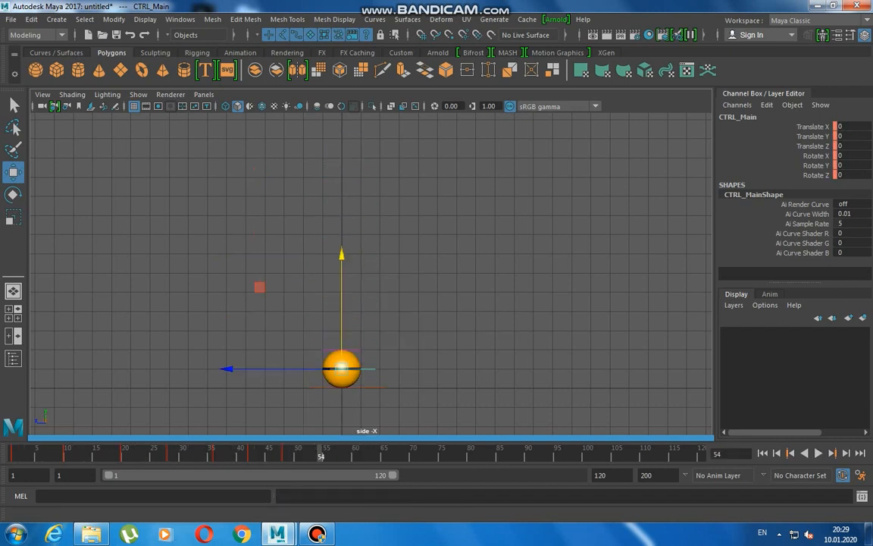
drag(321, 455, 13, 455)
key(alt+v)
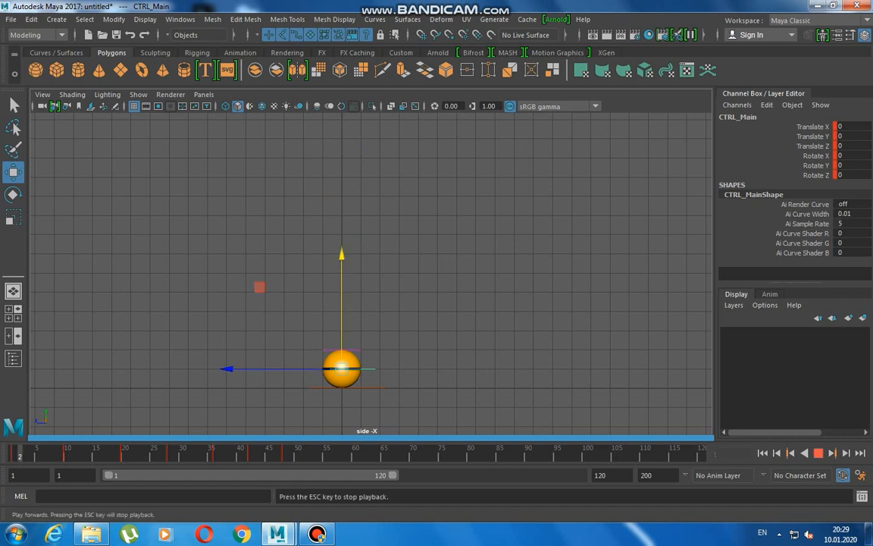
key(alt+v)
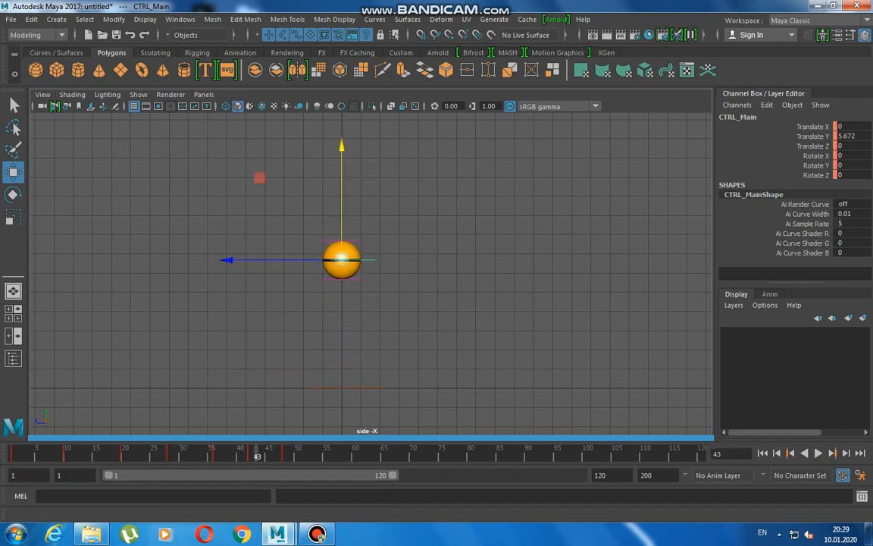
key(alt+v)
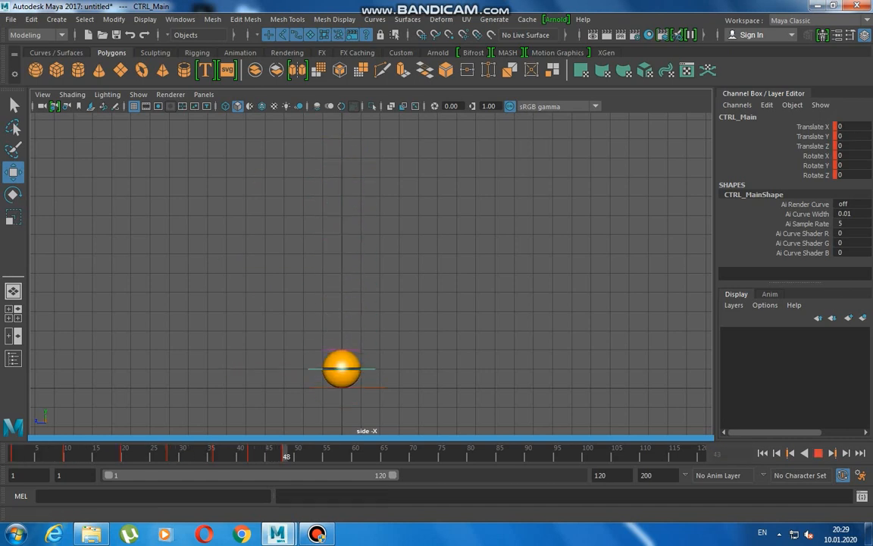
Step: Copy the third peak key from frame 42 to frame 52 and lower the ball there to Translate Y about 3
drag(286, 455, 251, 455)
right_click(252, 455)
click(274, 287)
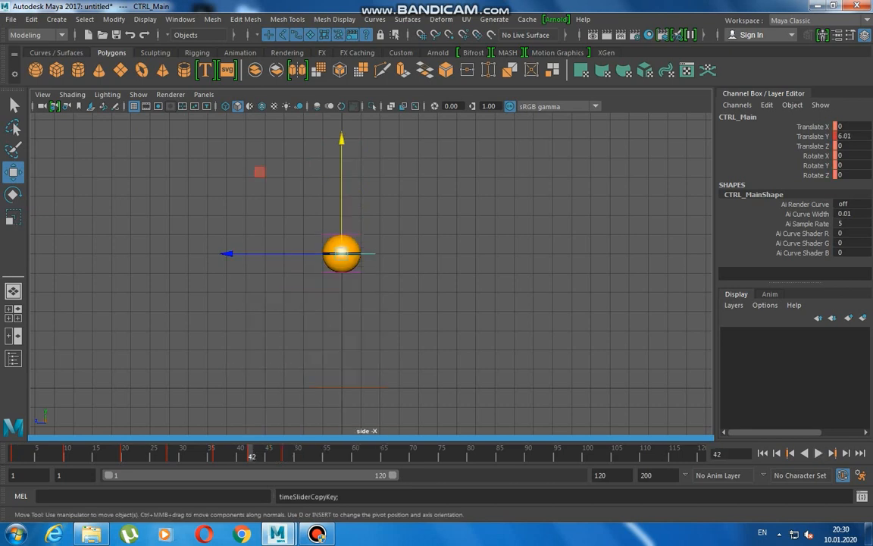
key(period)
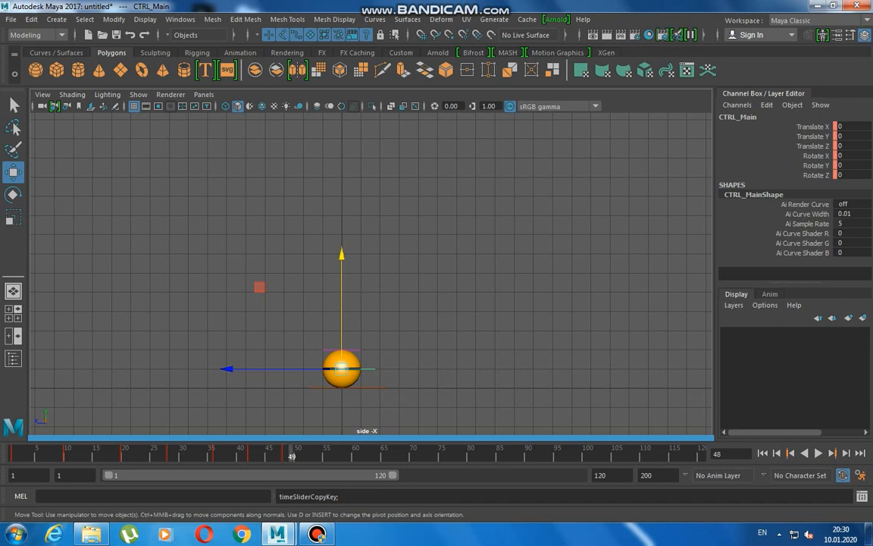
click(310, 453)
right_click(309, 453)
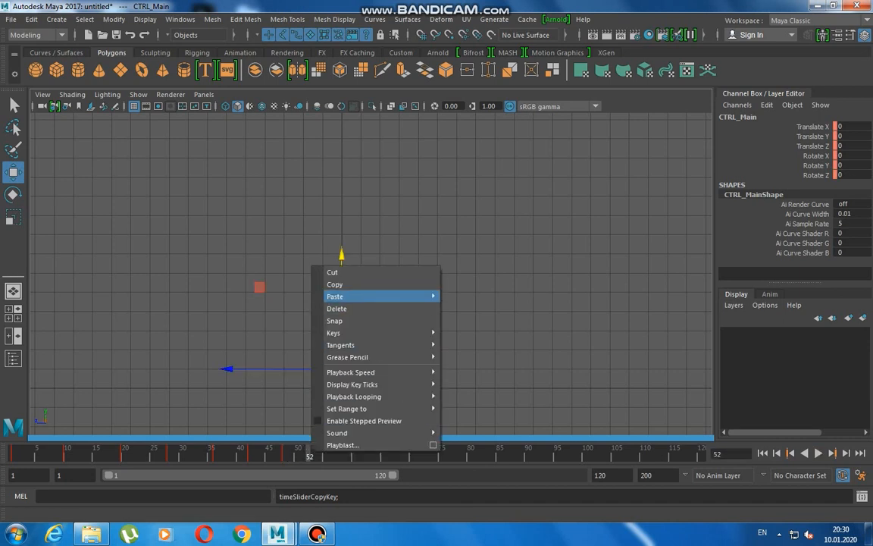
mouse_move(347, 296)
click(463, 303)
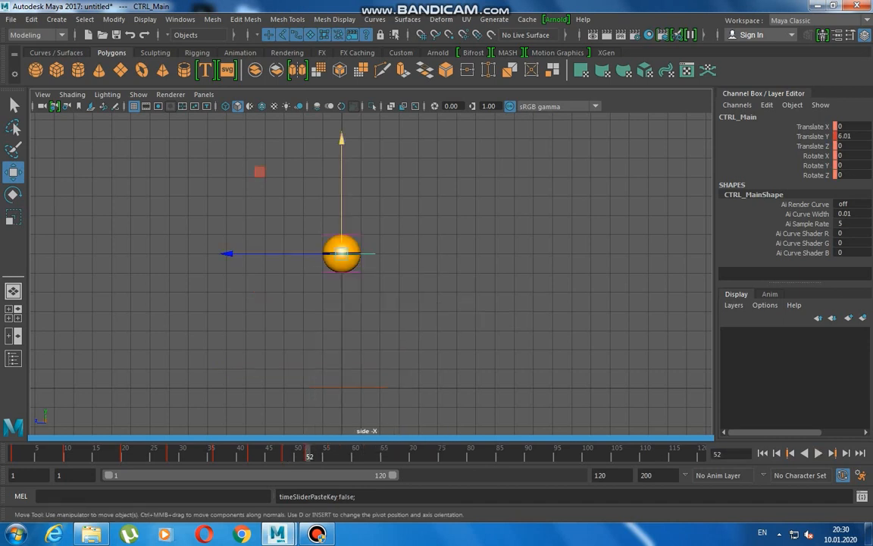
drag(342, 140, 342, 196)
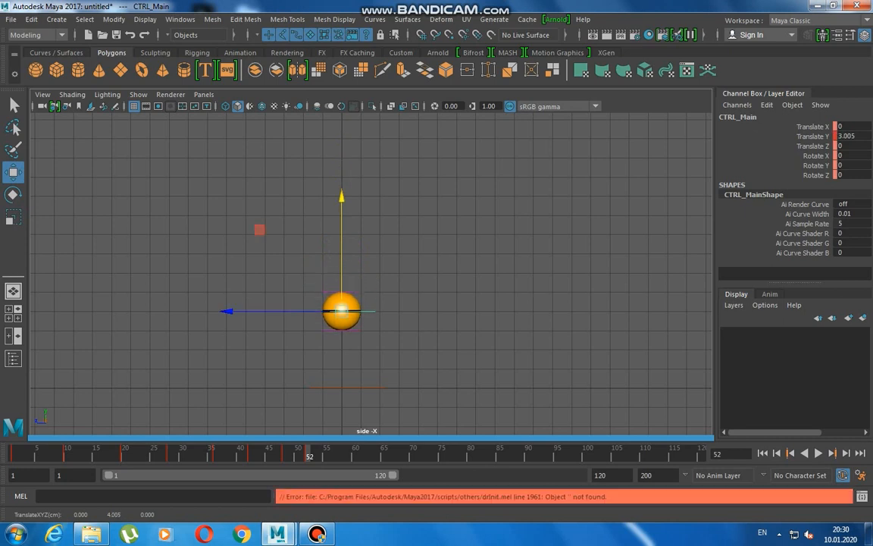
Step: Copy the ground-level key from frame 48 and paste it at frame 56
click(286, 452)
right_click(286, 452)
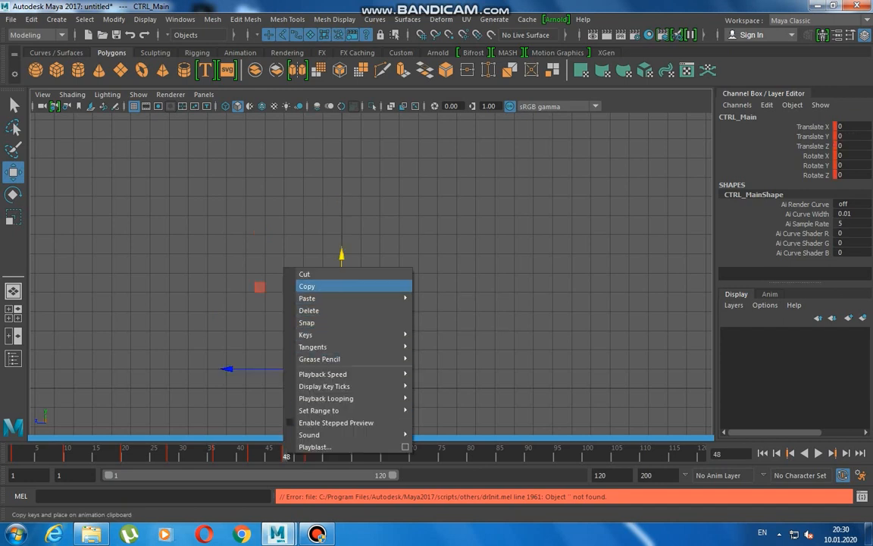
click(307, 286)
key(alt+v)
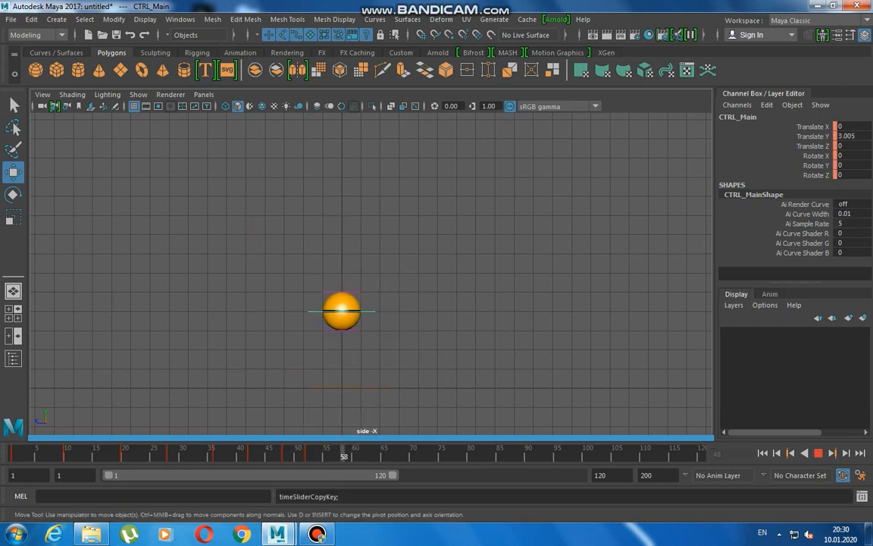
right_click(341, 453)
mouse_move(390, 295)
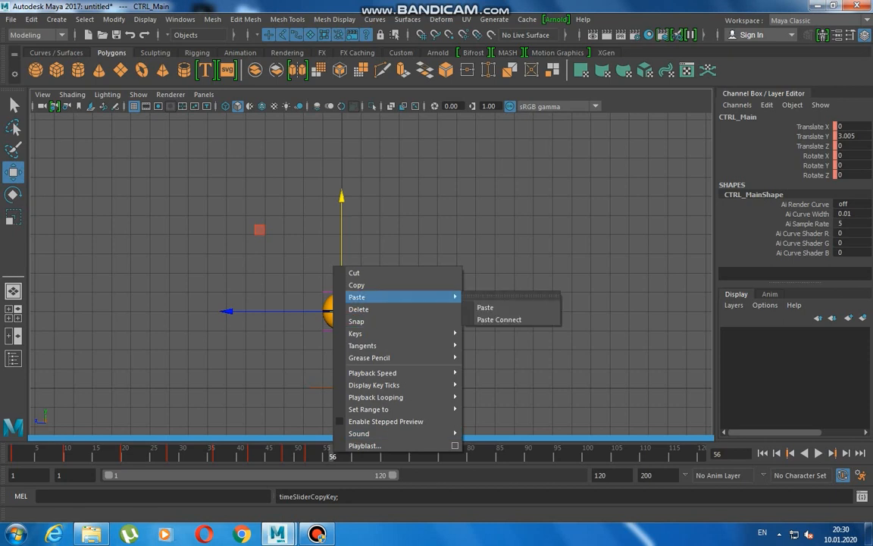
click(484, 304)
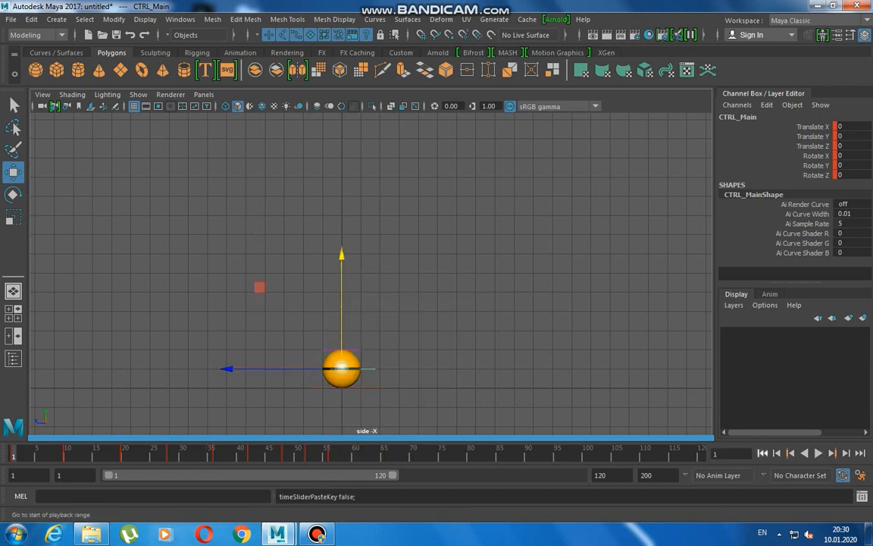
Step: Play back the animation from frame 1 and examine the ball's landing around frames 55 and 56
key(alt+v)
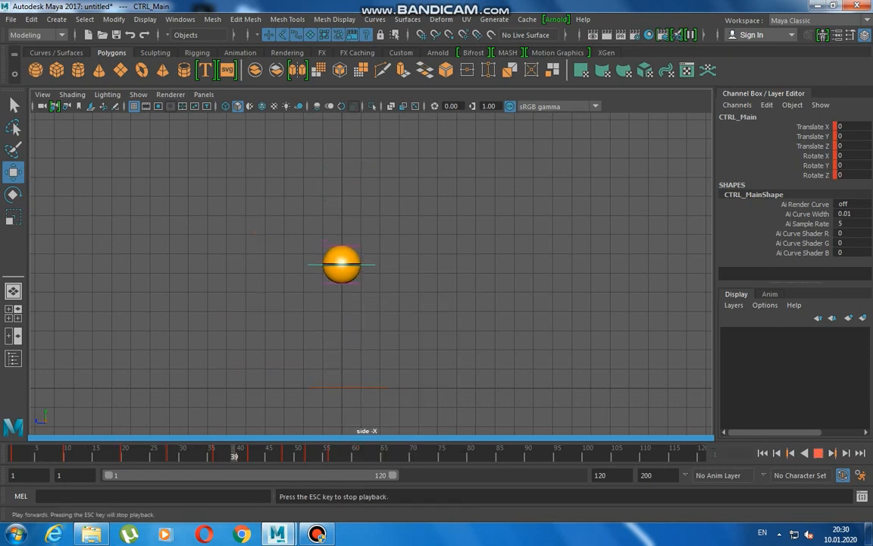
key(Escape)
key(comma)
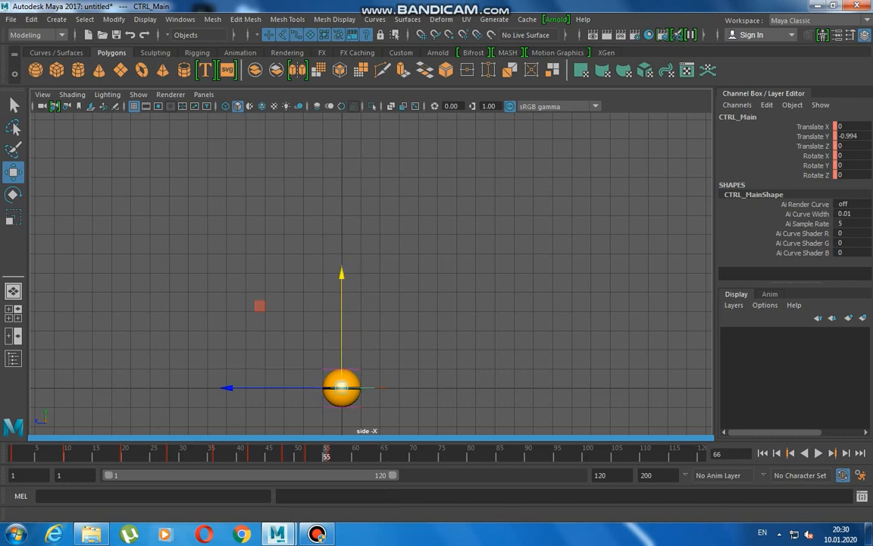
drag(327, 454, 333, 454)
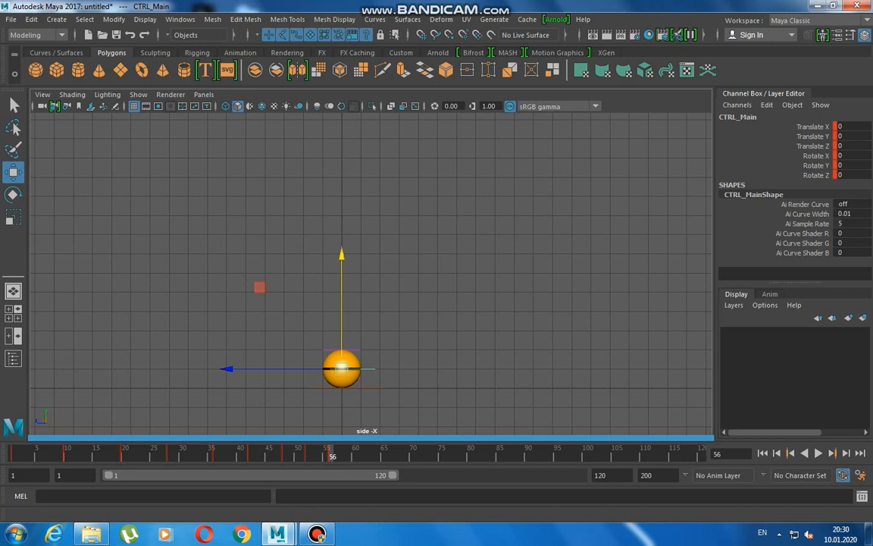
Step: Copy the peak key from frame 52 to frame 59 and lower the ball there to Translate Y about 1
mouse_move(333, 453)
mouse_down()
mouse_move(309, 453)
mouse_move(350, 453)
mouse_up()
right_click(311, 454)
click(340, 286)
right_click(351, 453)
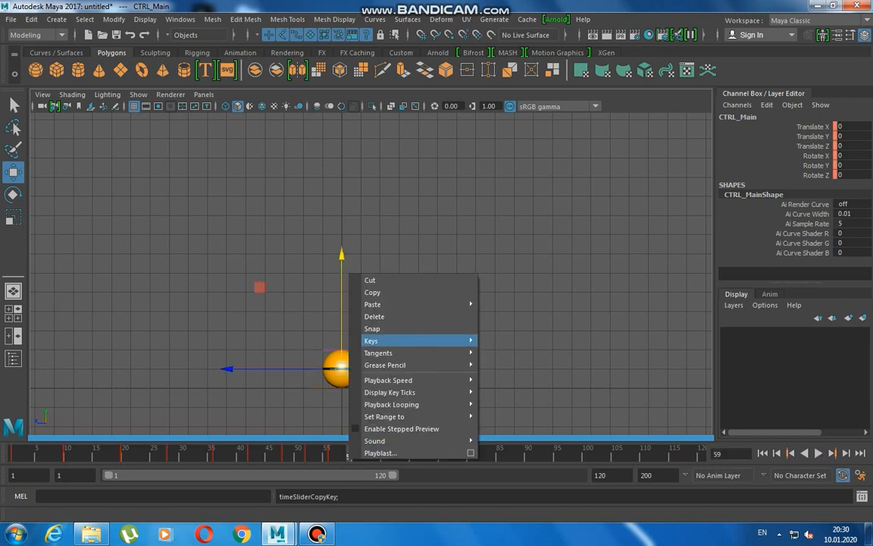
mouse_move(379, 304)
click(500, 314)
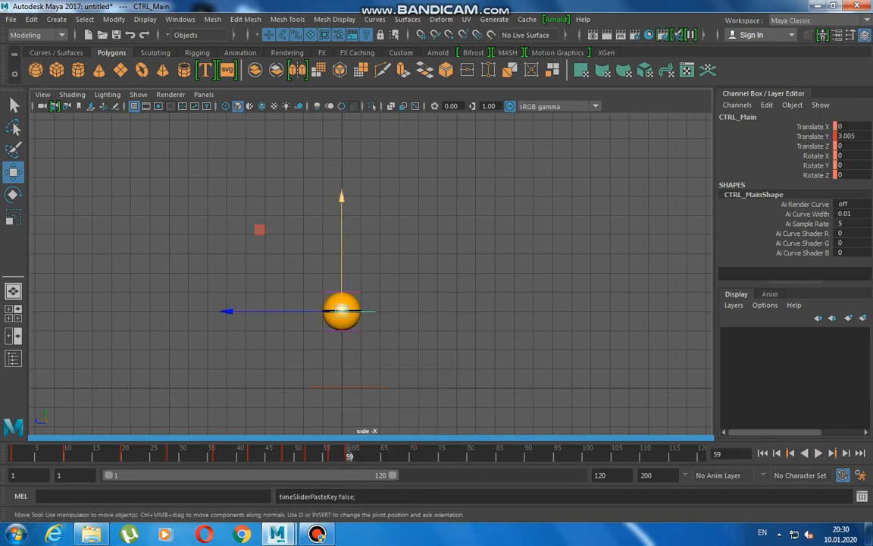
drag(341, 199, 342, 235)
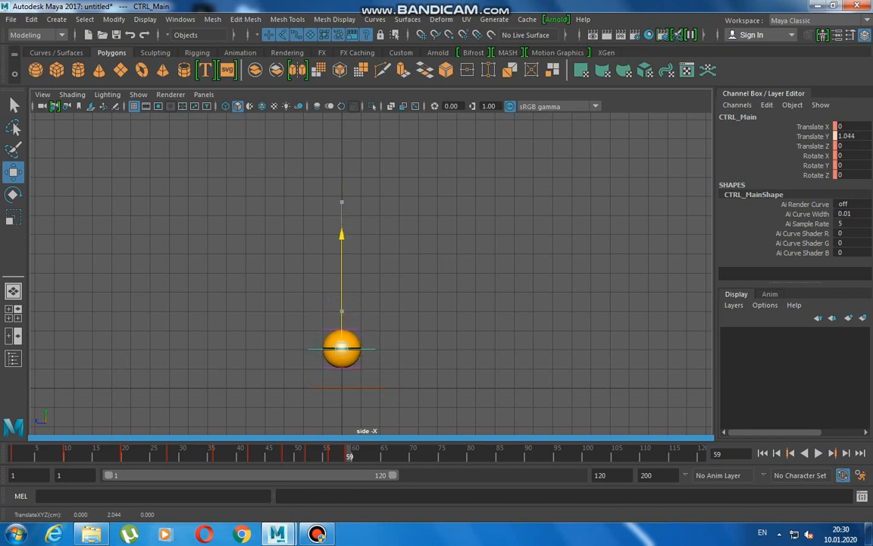
drag(342, 235, 342, 235)
Step: Copy the ground-level key from frame 56 and paste it at frame 62
click(332, 453)
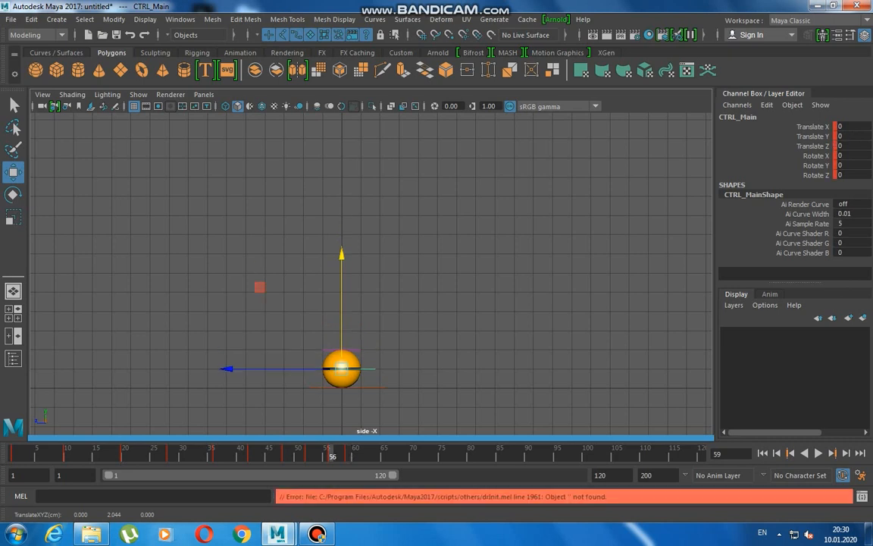
right_click(326, 454)
click(360, 283)
key(alt+v)
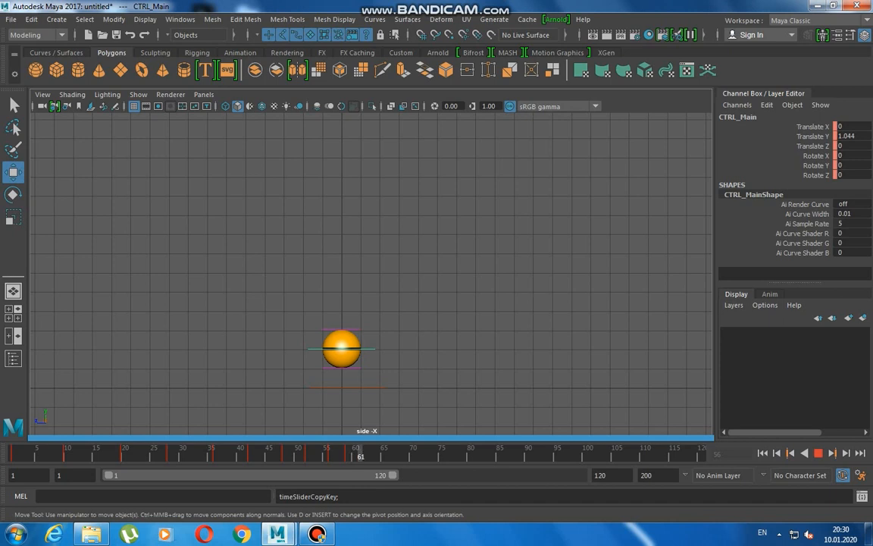
click(366, 453)
right_click(367, 457)
mouse_move(432, 302)
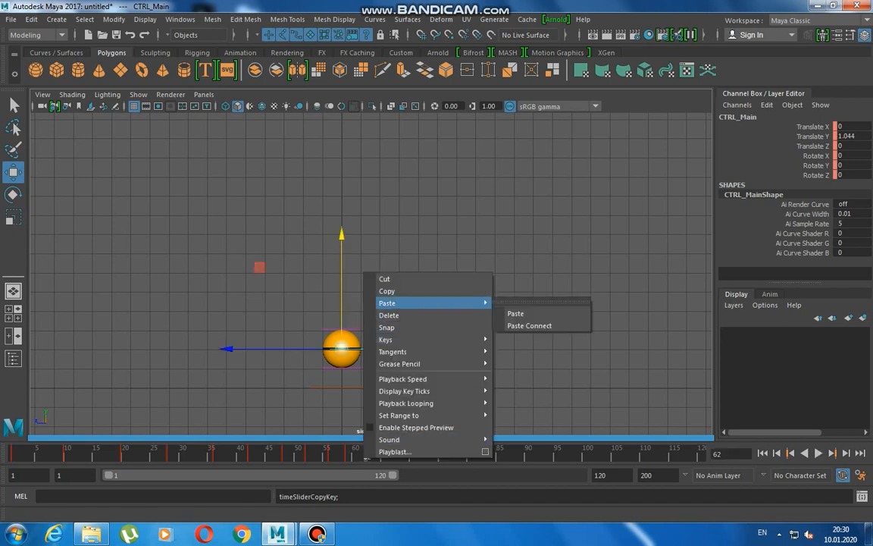
click(523, 313)
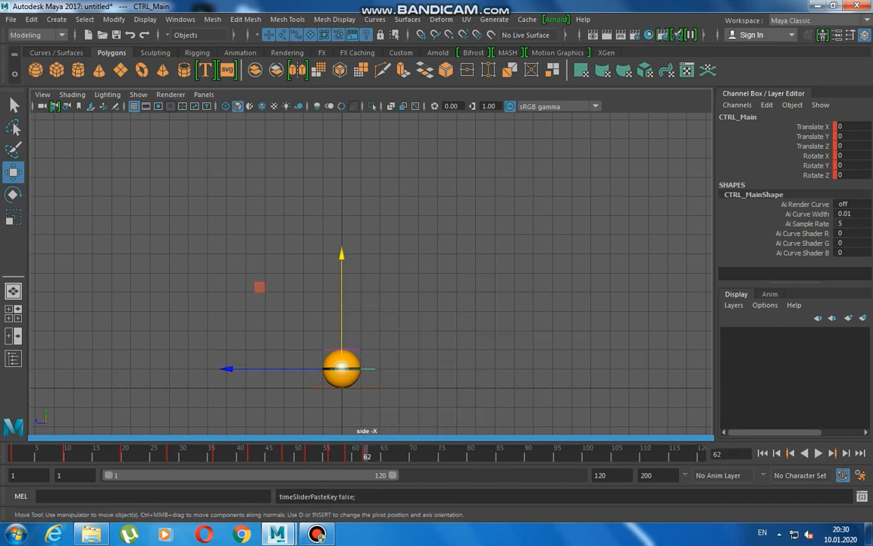
Step: Copy the peak key from frame 59 to frame 64 and lower the ball there to Translate Y about 0.25
drag(366, 457, 350, 457)
right_click(350, 457)
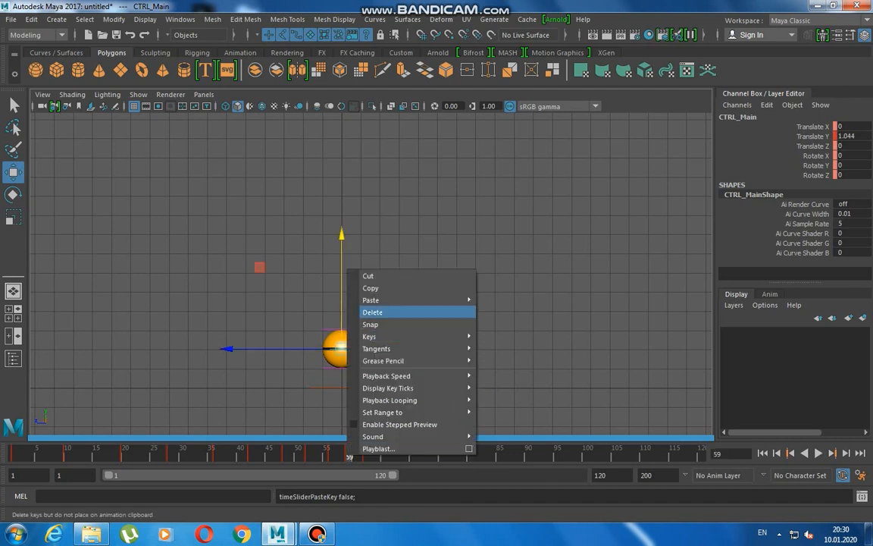
click(371, 288)
key(alt+v)
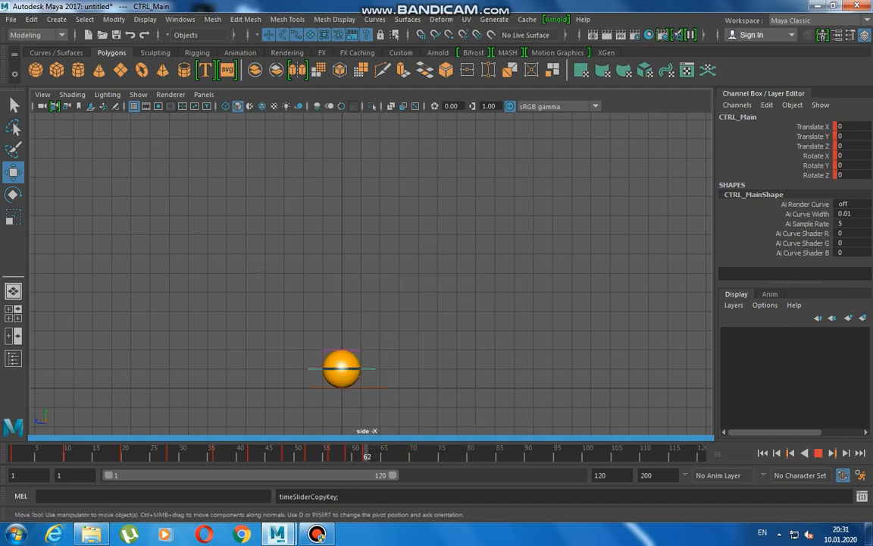
key(alt+v)
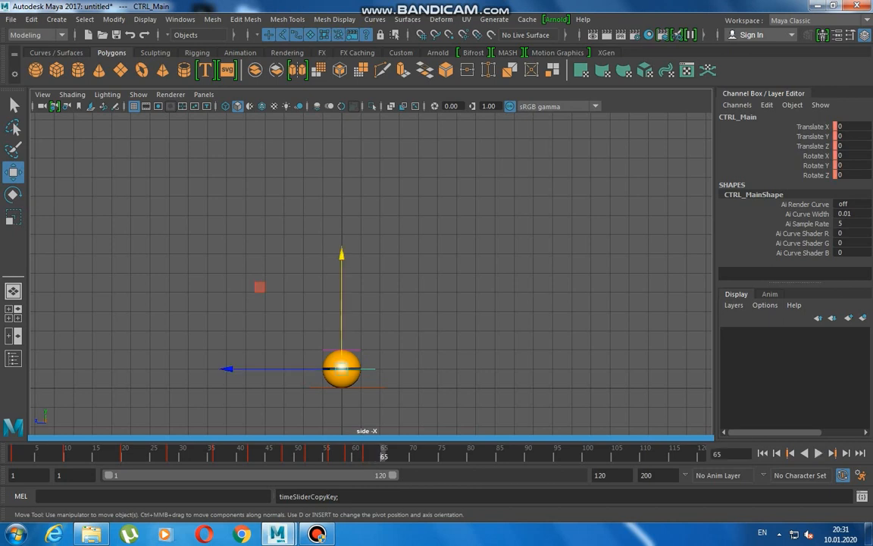
right_click(379, 453)
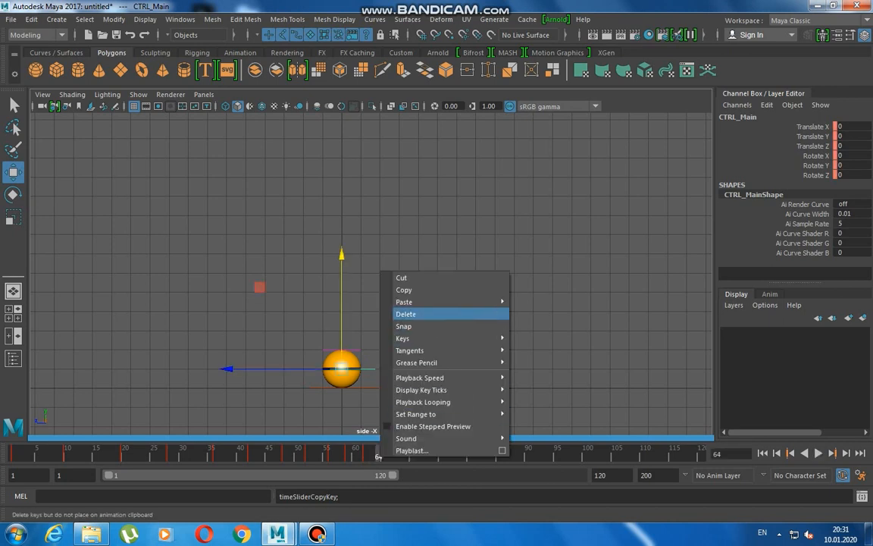
mouse_move(424, 302)
click(533, 313)
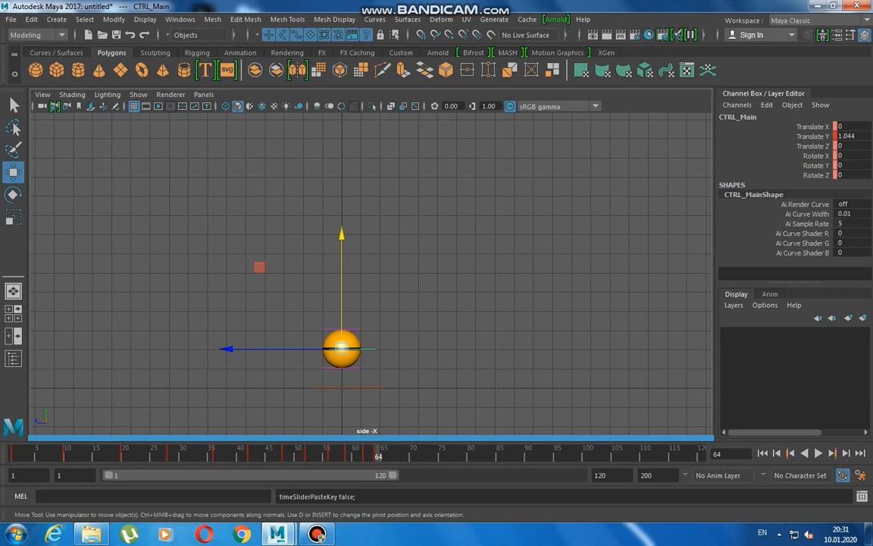
drag(341, 235, 341, 251)
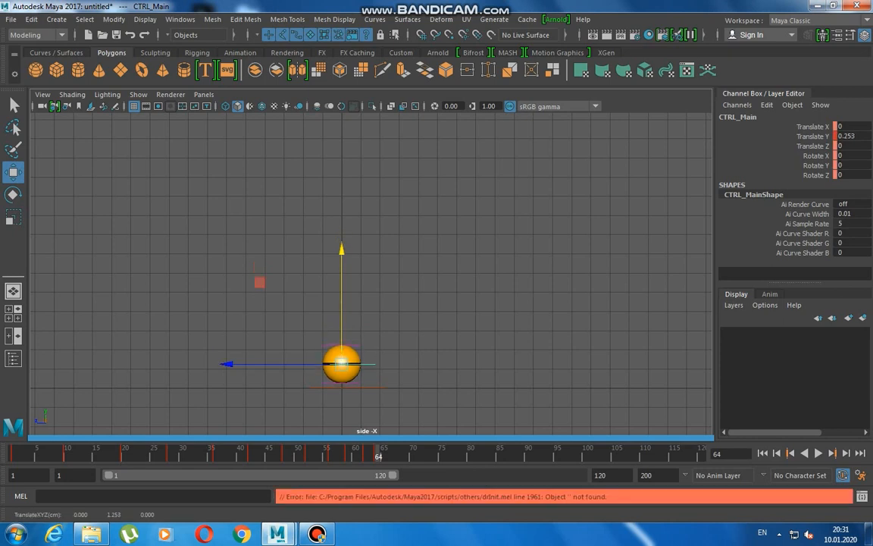
Step: Copy the ground-level key from frame 62 and paste it at frame 66
drag(378, 454, 390, 454)
click(367, 453)
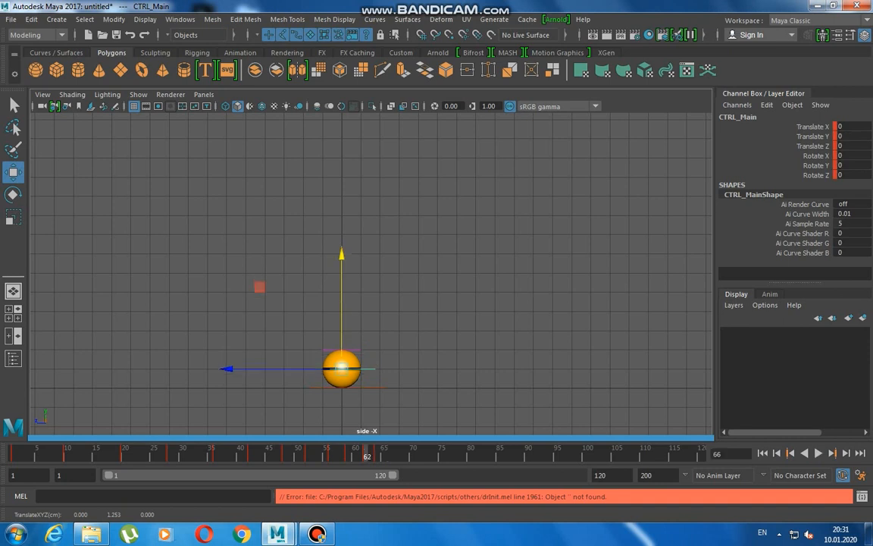
right_click(367, 455)
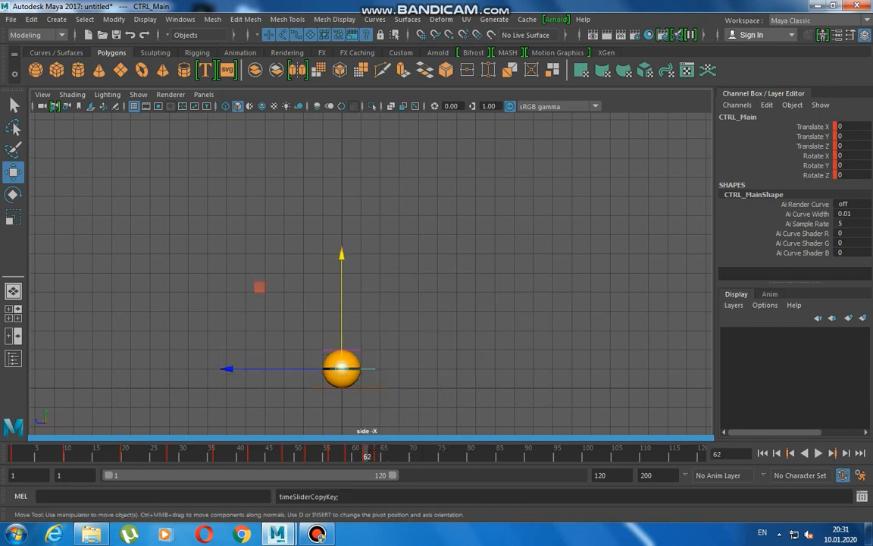
key(period)
drag(378, 454, 390, 454)
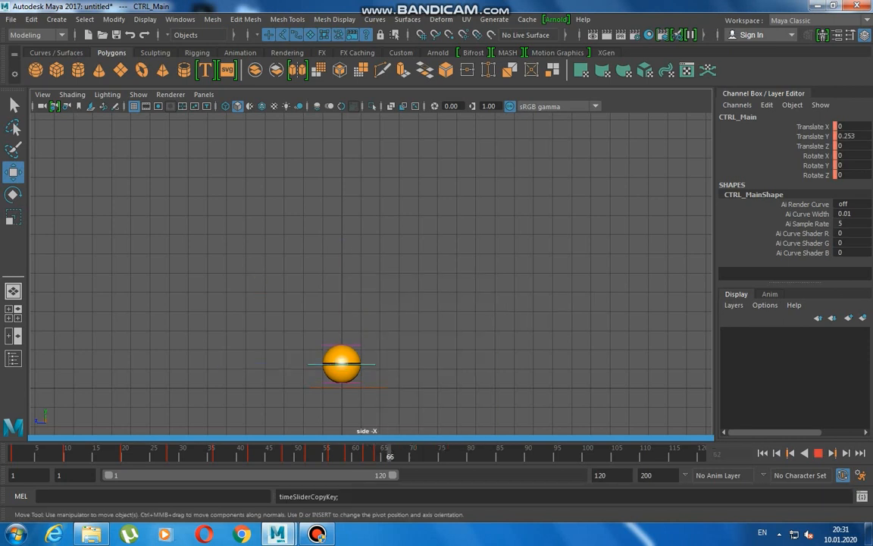
right_click(389, 453)
mouse_move(470, 300)
click(540, 308)
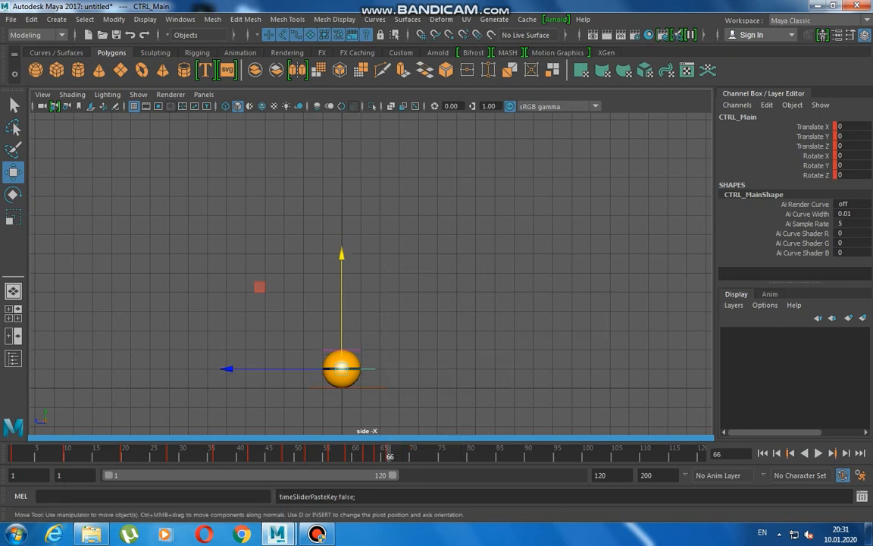
Step: Play back the animation and check the ball's final small bounces around frames 62 to 66
key(alt+v)
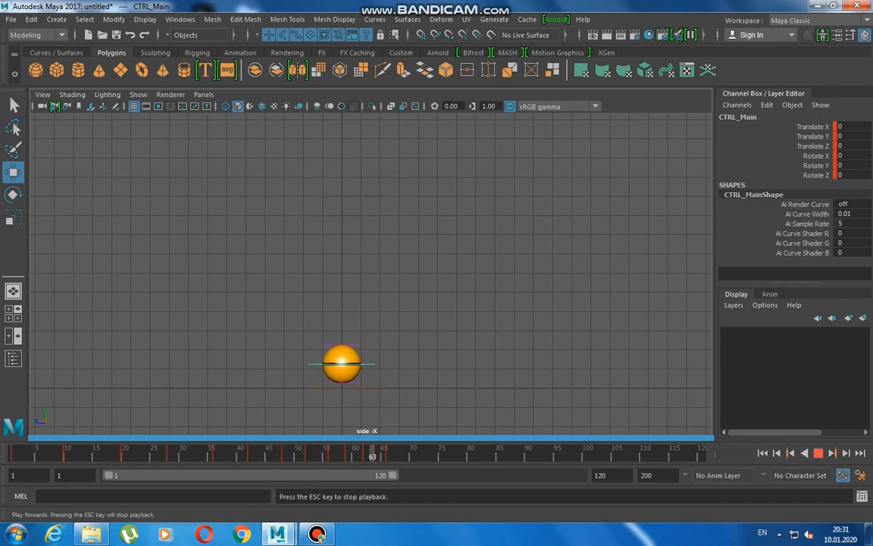
key(Escape)
key(alt+v)
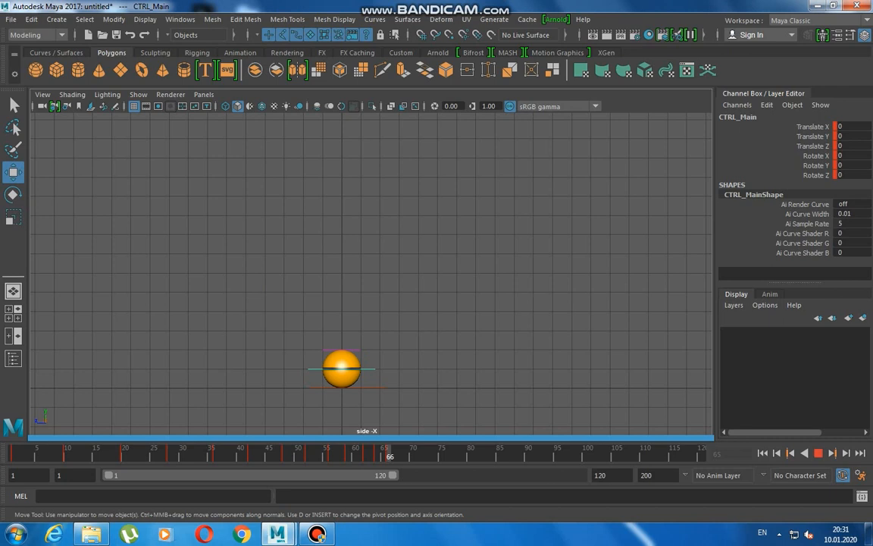
Step: Copy the peak key from frame 64 to frame 68 and lower the ball there to Translate Y about 0.13
click(378, 452)
right_click(380, 453)
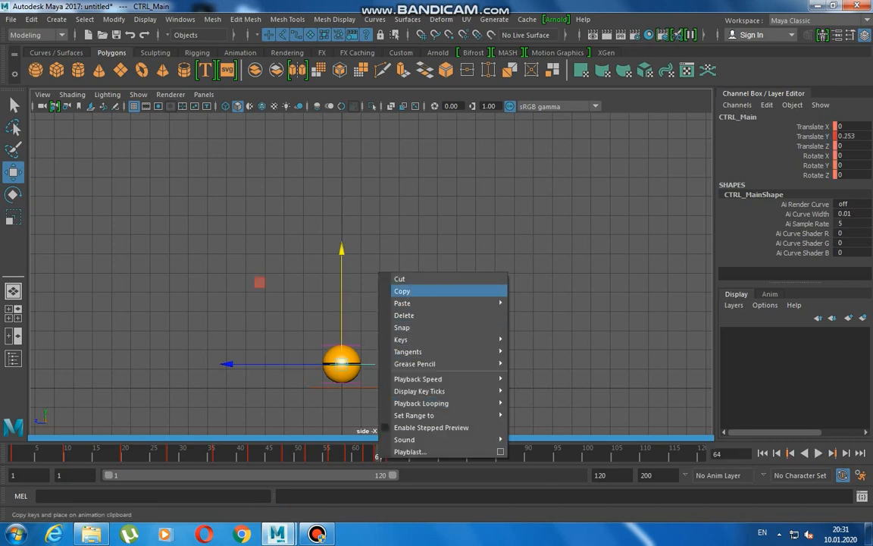
click(410, 289)
key(alt+v)
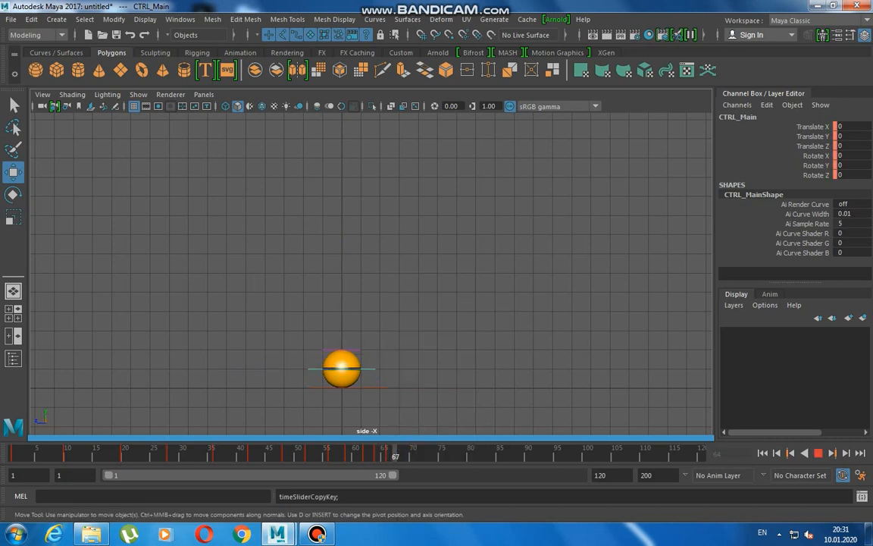
right_click(400, 453)
mouse_move(419, 301)
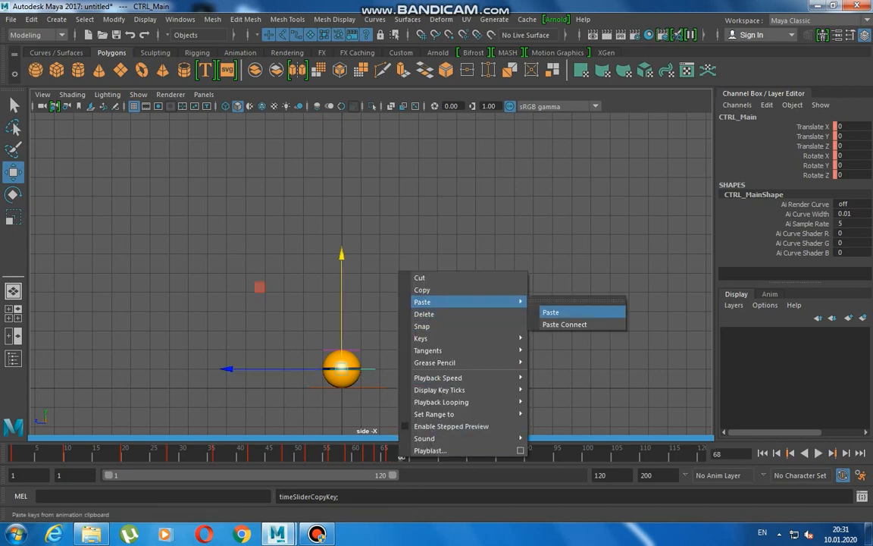
click(552, 310)
drag(342, 251, 342, 253)
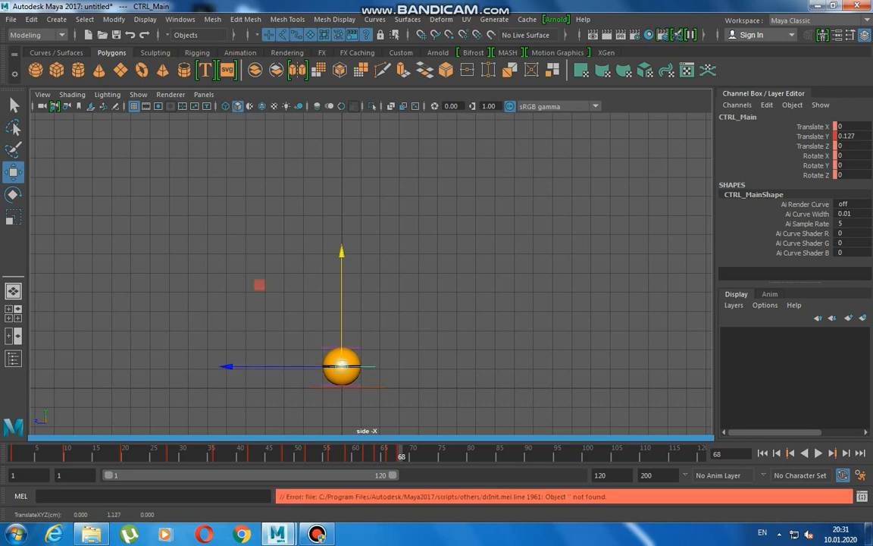
Step: Copy the ground-level key from frame 66 and paste it at frame 70
drag(380, 453, 390, 454)
right_click(390, 454)
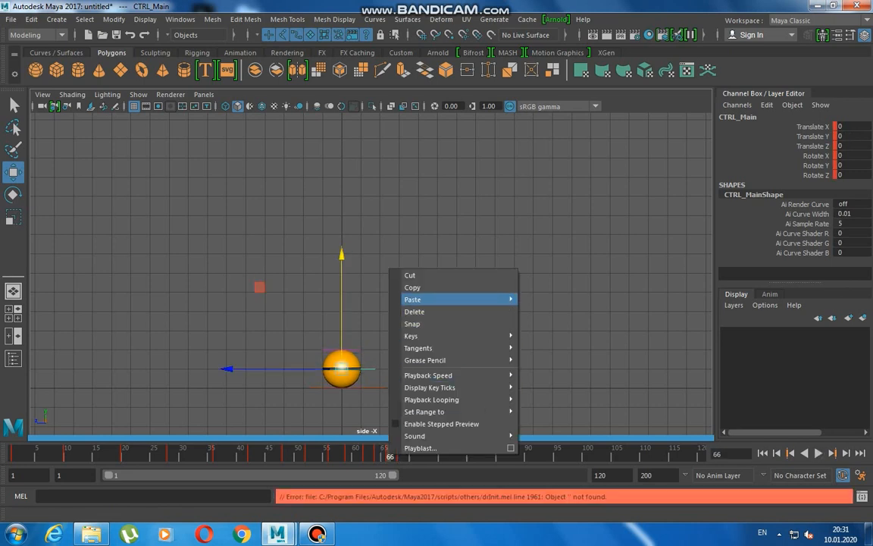
click(422, 288)
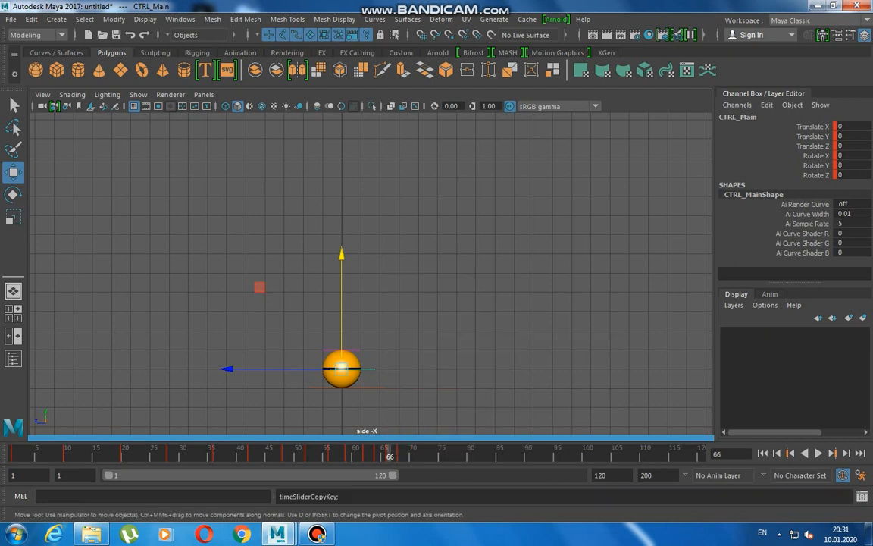
key(alt+v)
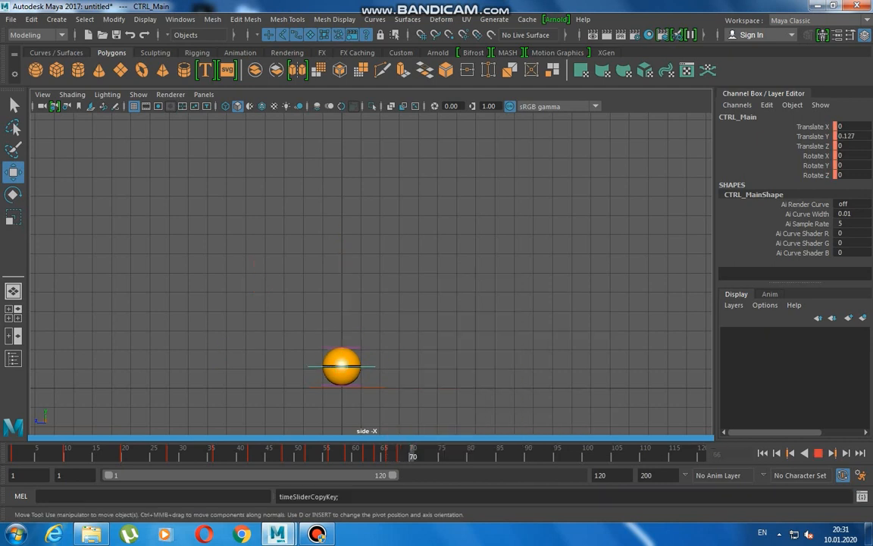
right_click(417, 453)
click(565, 308)
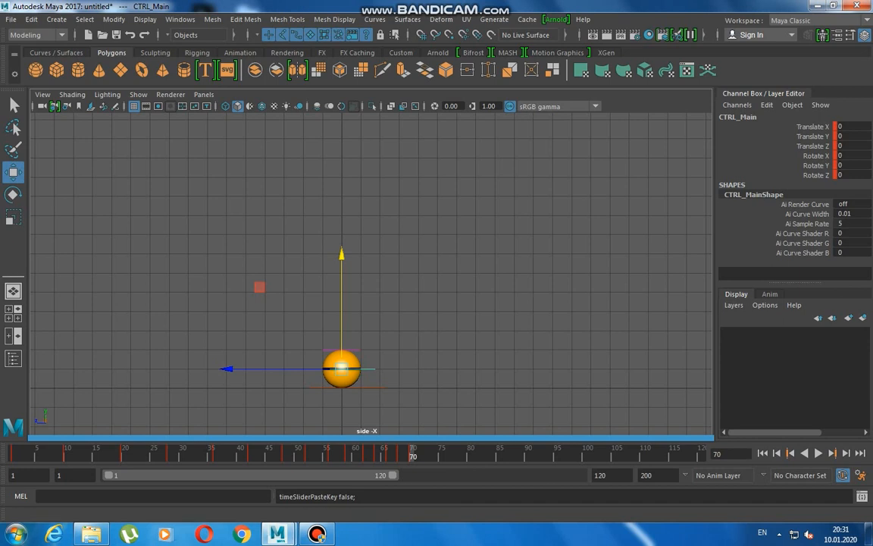
Step: Open the Graph Editor for the main control, frame all its animation curves and maximize the editor window
click(181, 19)
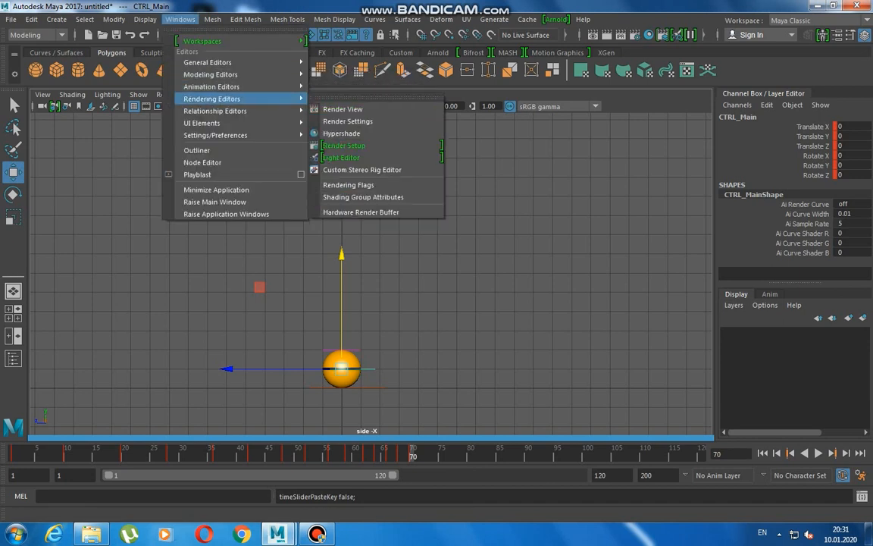
mouse_move(211, 86)
click(343, 97)
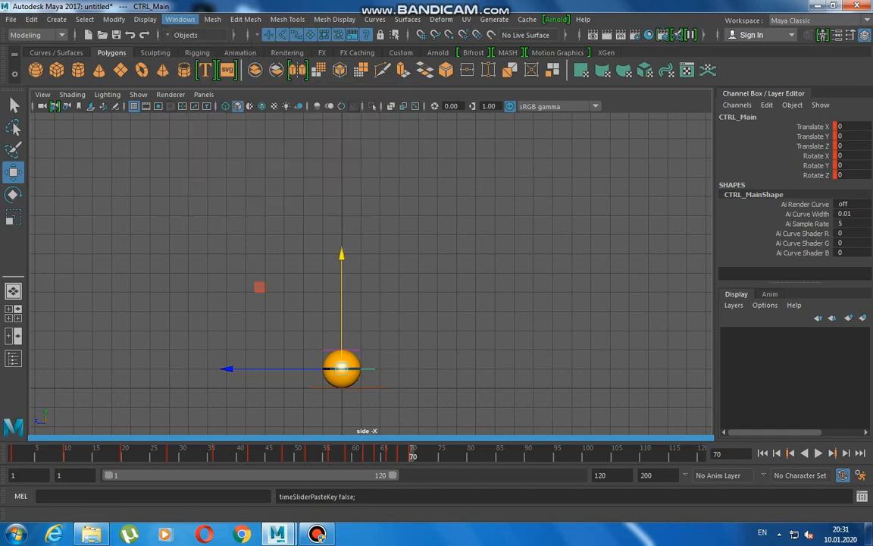
click(354, 161)
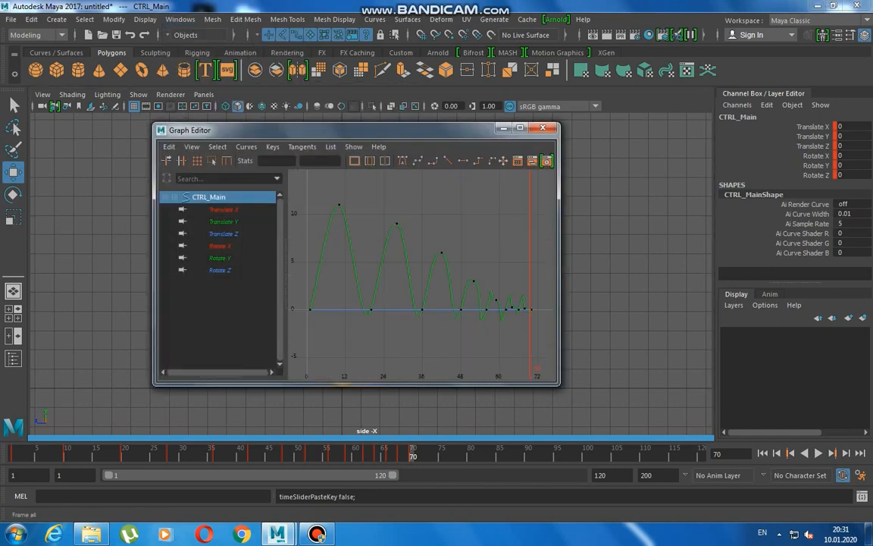
click(520, 128)
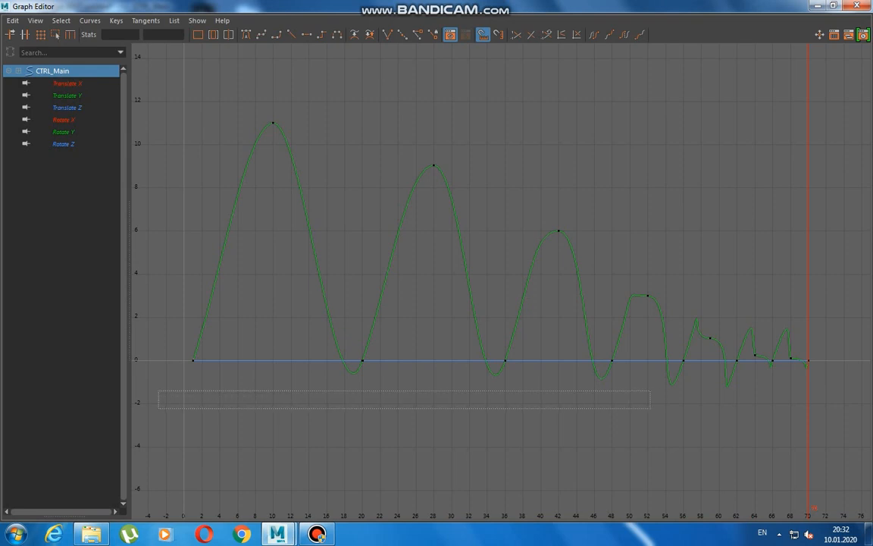
Step: Select all keys of the main control's curves and set their tangents to Auto
drag(828, 375, 842, 369)
drag(844, 365, 843, 354)
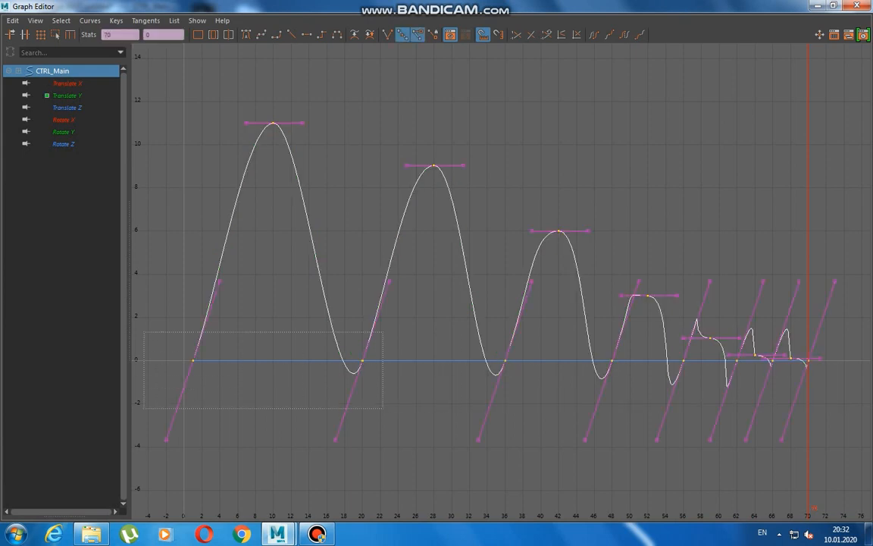
drag(383, 407, 576, 414)
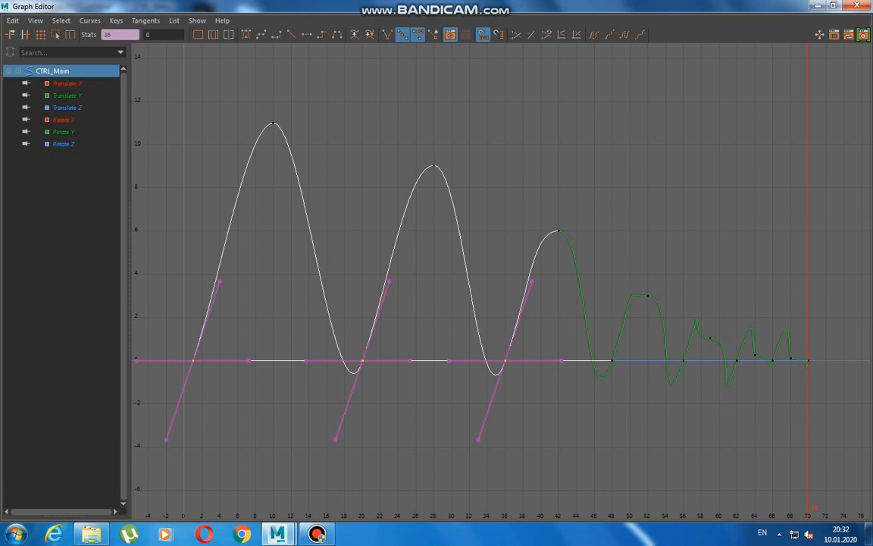
key(ctrl+z)
click(245, 34)
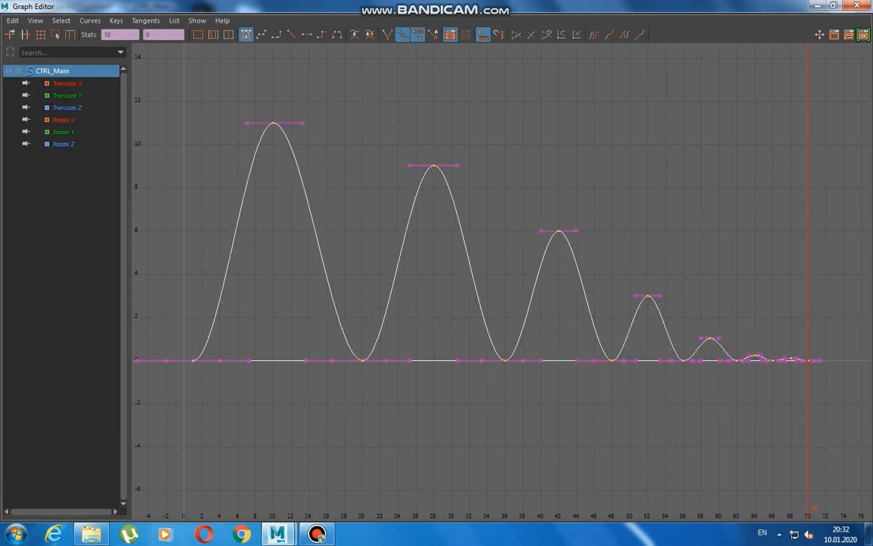
Step: Set linear tangents on the ground-level keys from frame 1 to frame 62
key(f)
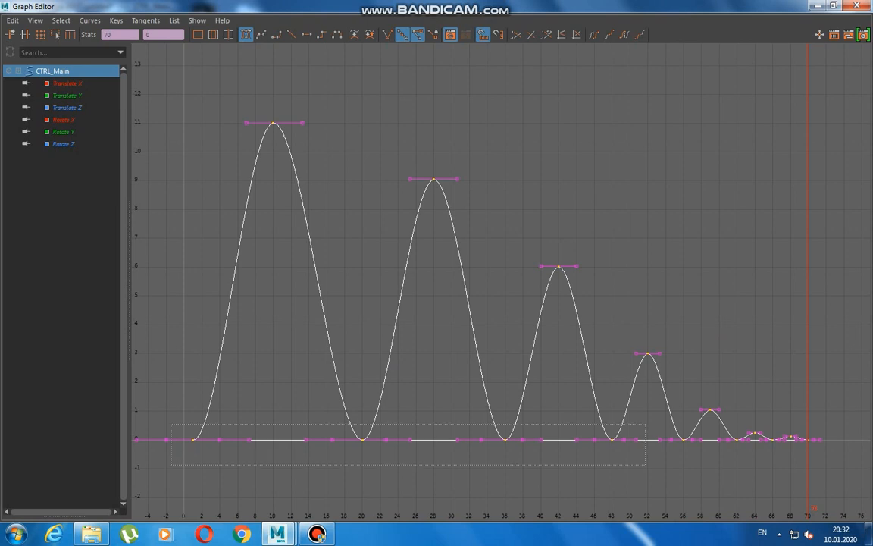
drag(646, 464, 740, 470)
click(291, 34)
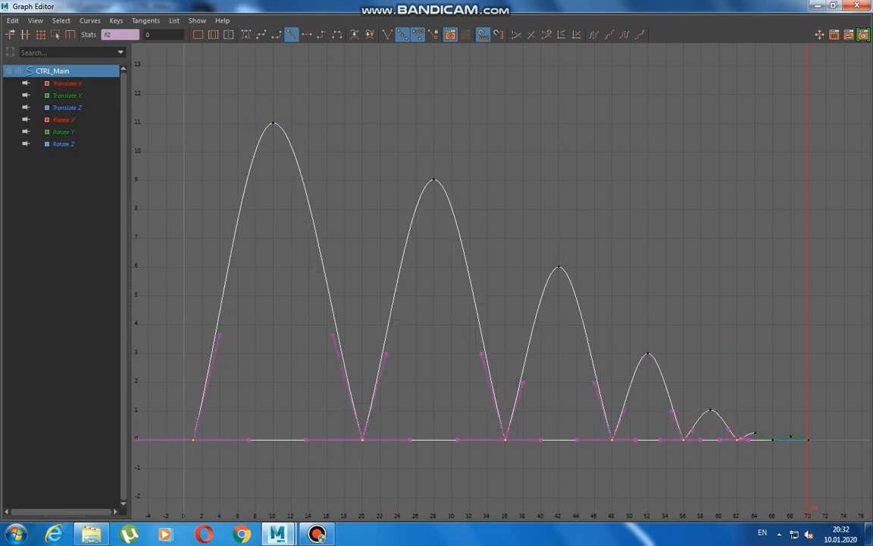
Step: Set linear tangents on the ground-level keys at frames 66 and 70, and minimize the Graph Editor
alt+middle_drag(503, 282, 314, 160)
scroll(502, 281, up, 5)
scroll(500, 282, up, 1)
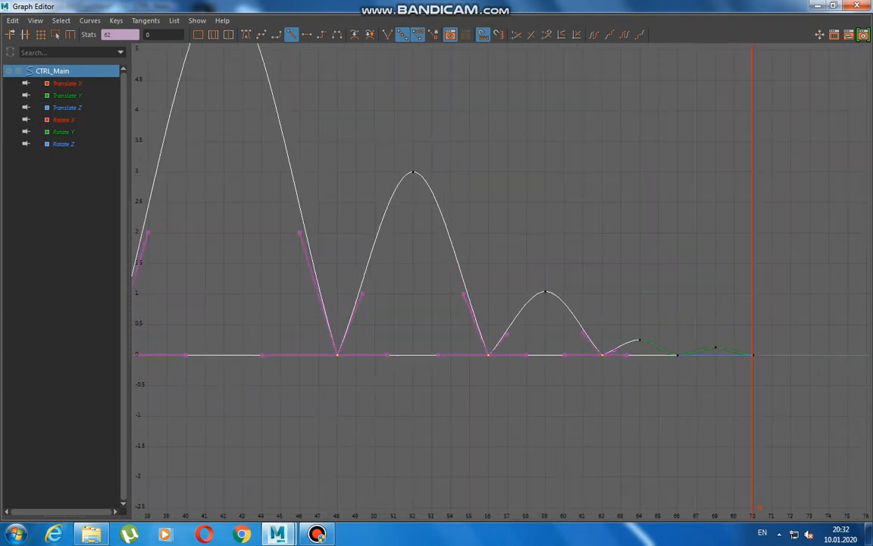
drag(780, 385, 780, 385)
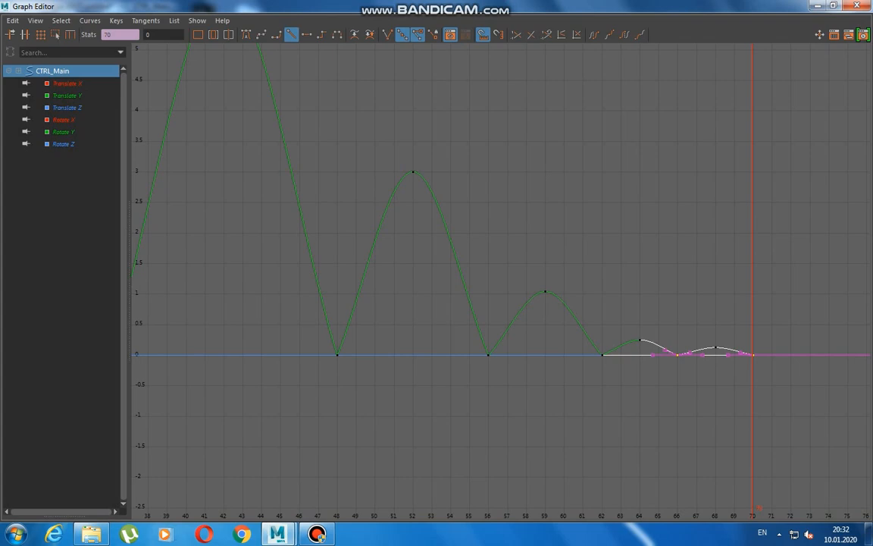
click(818, 5)
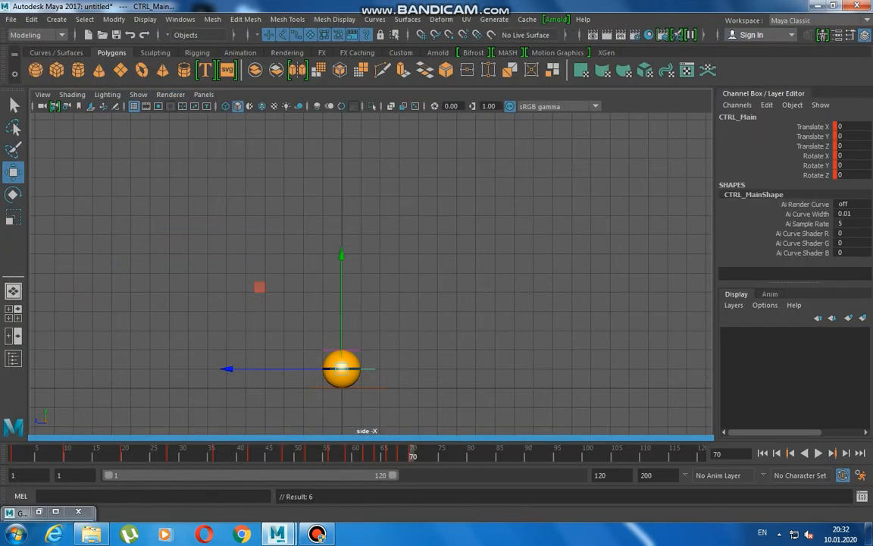
Step: Switch to the perspective view and hide the ball's control curves in the viewport
click(138, 94)
click(142, 85)
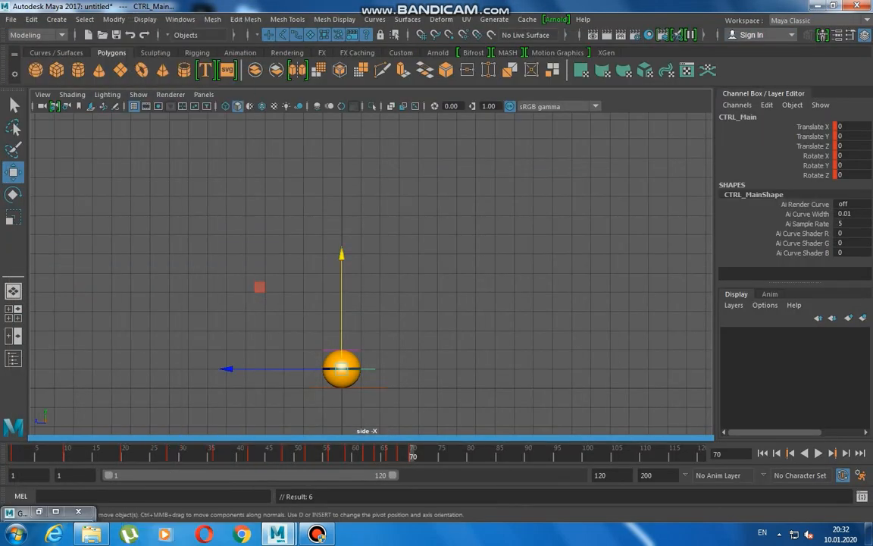
click(138, 94)
click(190, 73)
key(space)
key(space)
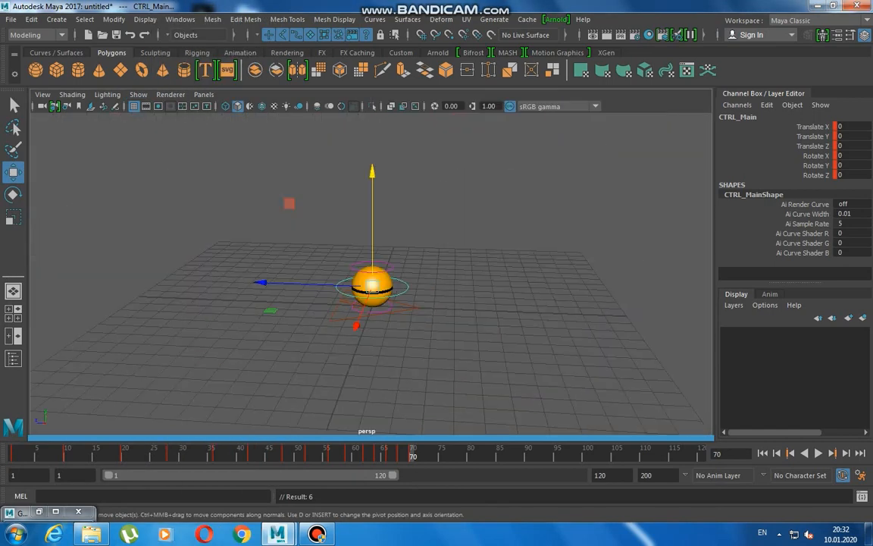
click(138, 94)
click(143, 84)
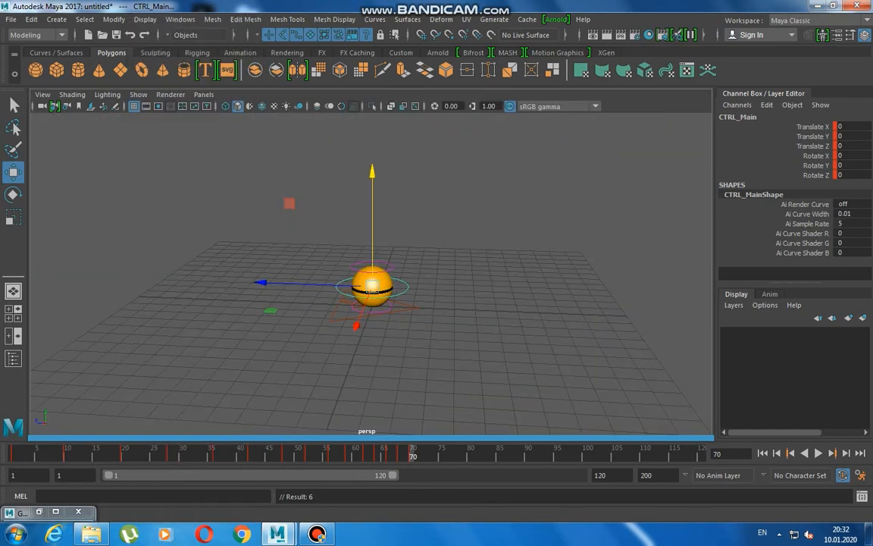
click(138, 94)
click(190, 73)
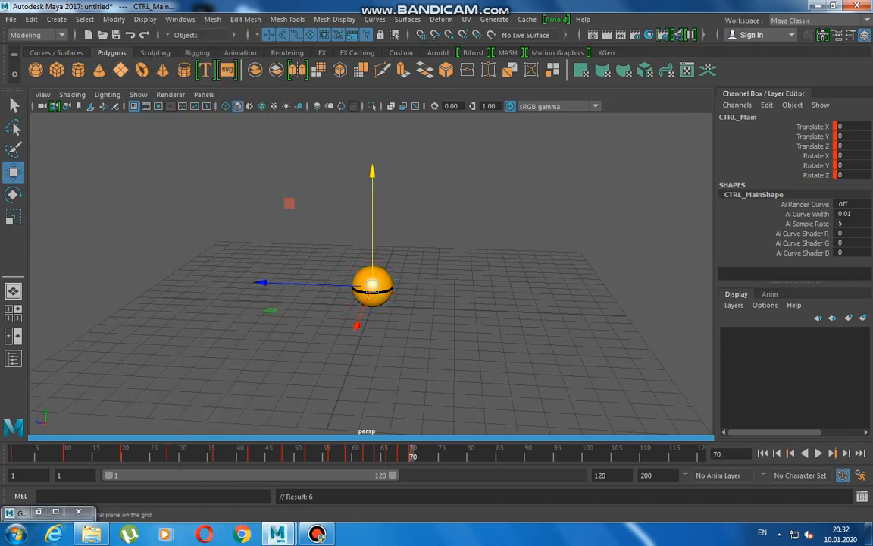
Step: Create a polygon plane under the ball and scale it uniformly to about 31.6 as the floor
click(120, 69)
click(13, 218)
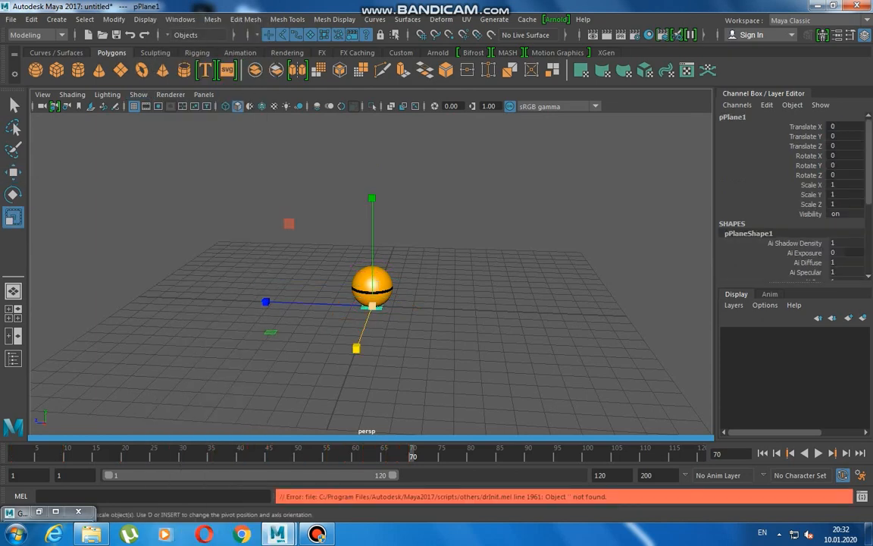
mouse_move(372, 305)
mouse_down()
mouse_move(675, 306)
mouse_move(376, 306)
mouse_move(385, 306)
mouse_up()
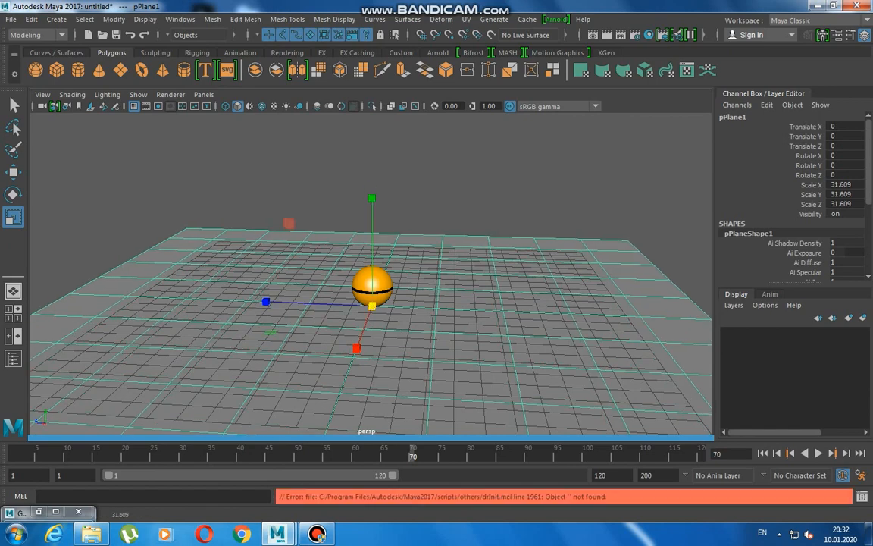
Step: Deselect the floor plane, hide the viewport grid and turn off selection of surface objects
key(alt+d)
click(133, 106)
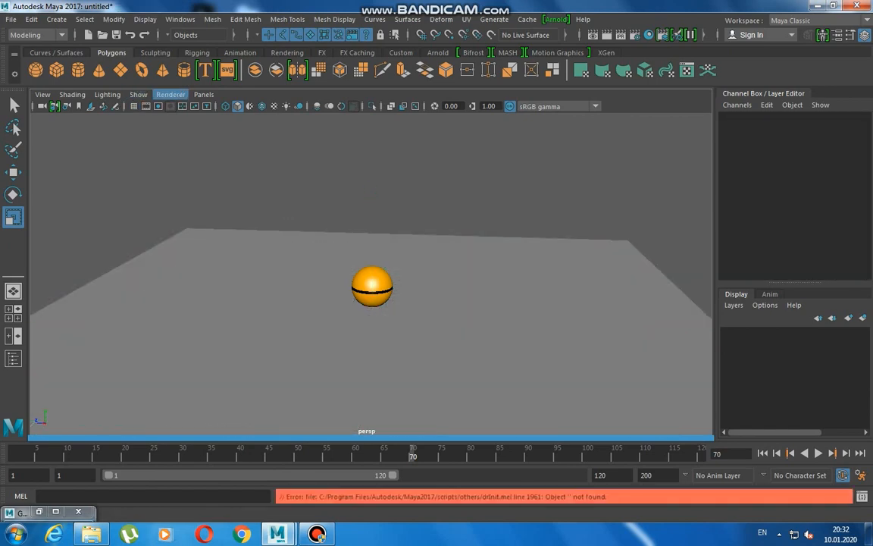
click(310, 35)
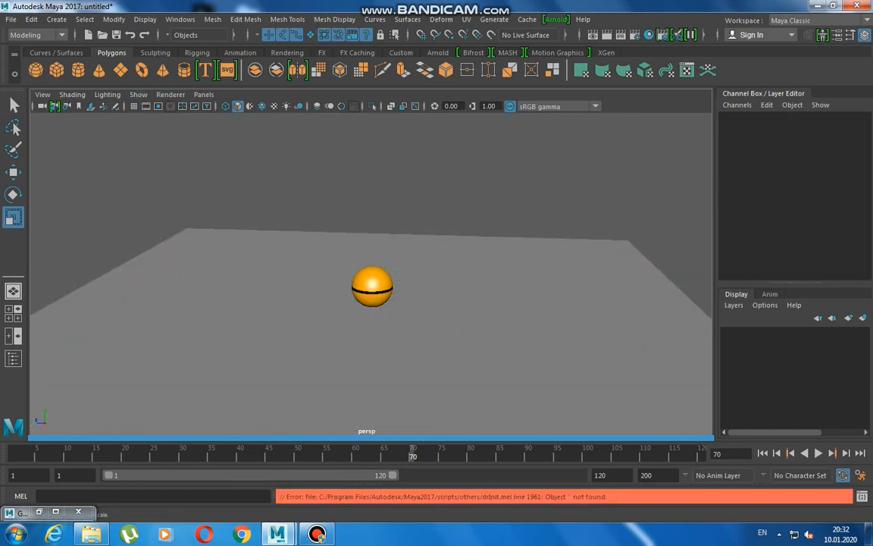
alt+drag(286, 258, 287, 213)
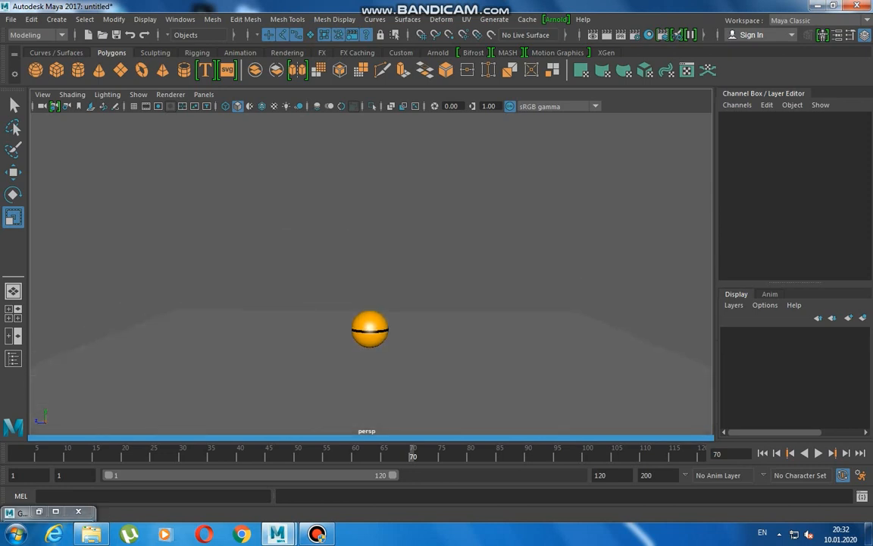
Step: Shorten the playback range to end at frame 78 and play the bounce animation
drag(392, 475, 294, 475)
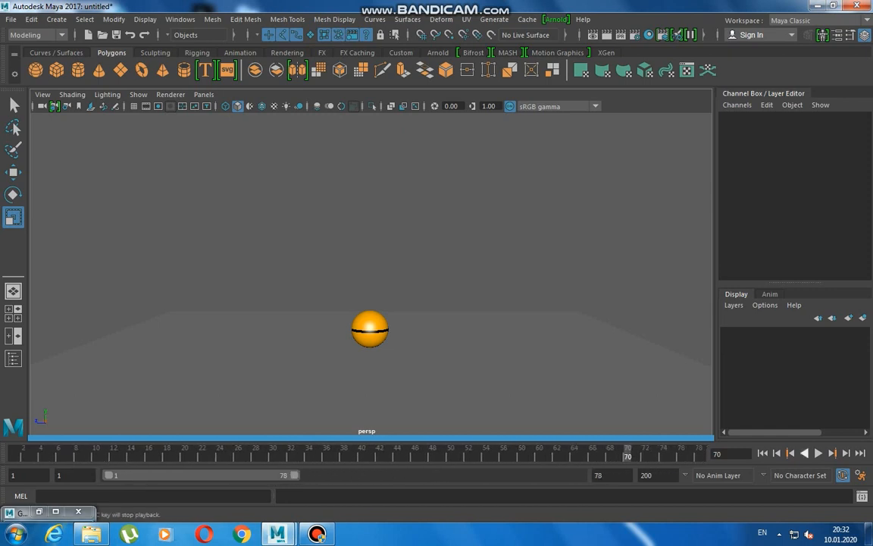
click(818, 452)
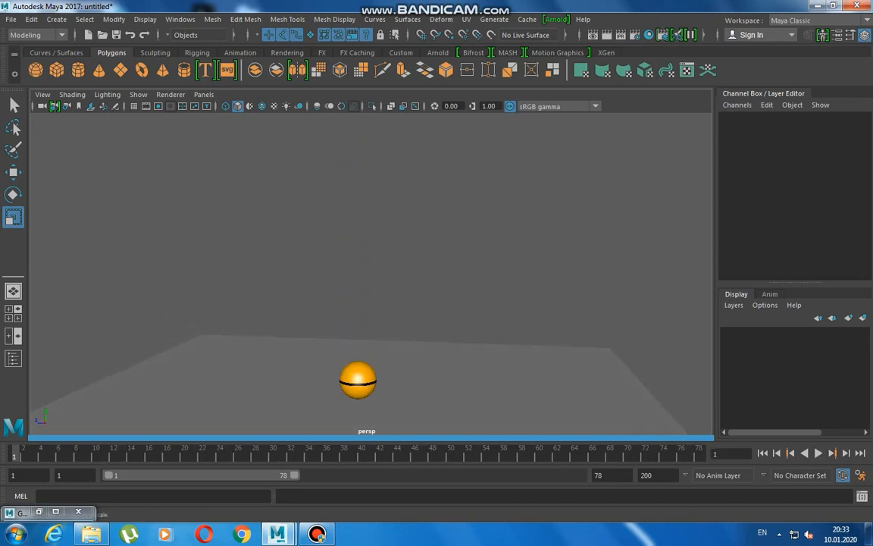
Step: Show the NURBS curves again, select the ball's main control and delete its key at frame 1
click(138, 94)
click(189, 72)
click(389, 380)
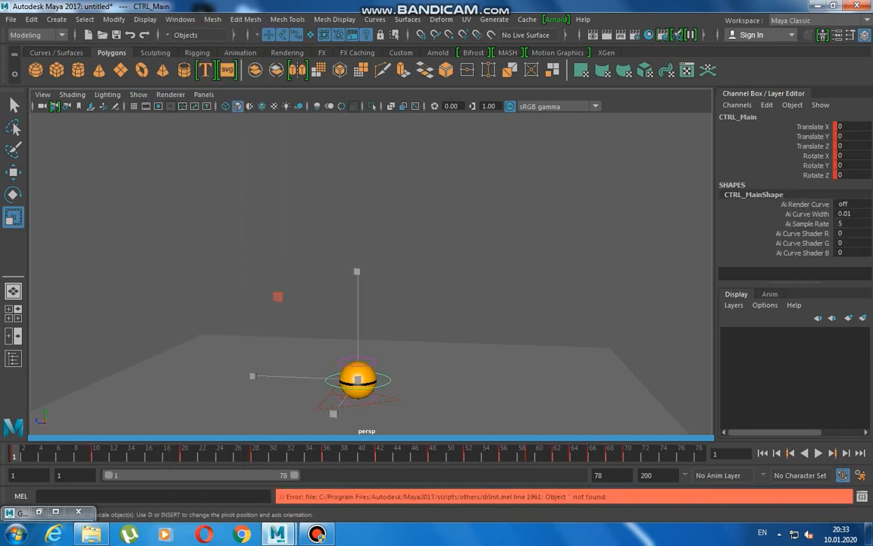
right_click(30, 453)
click(45, 289)
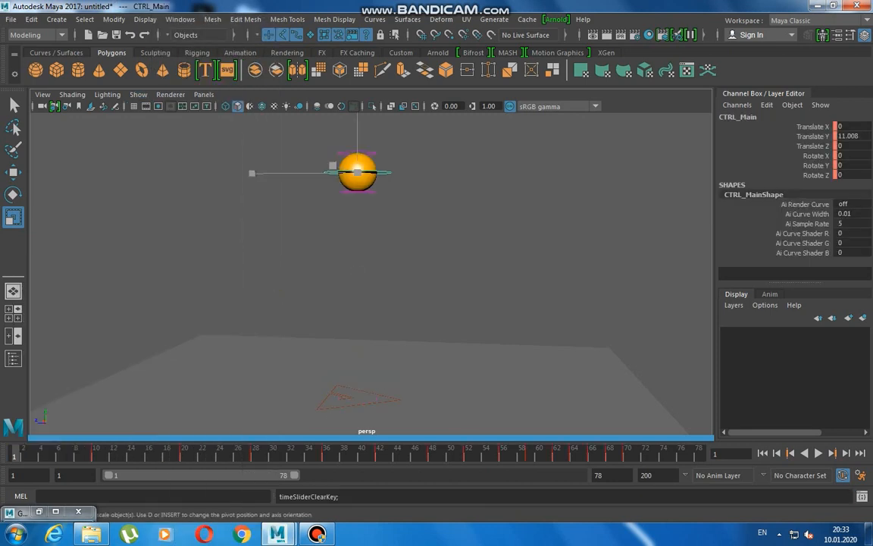
Step: Shift all remaining keys of the main control 7 frames earlier, so the first falls on frame 3
shift+drag(83, 454, 637, 455)
drag(357, 458, 294, 458)
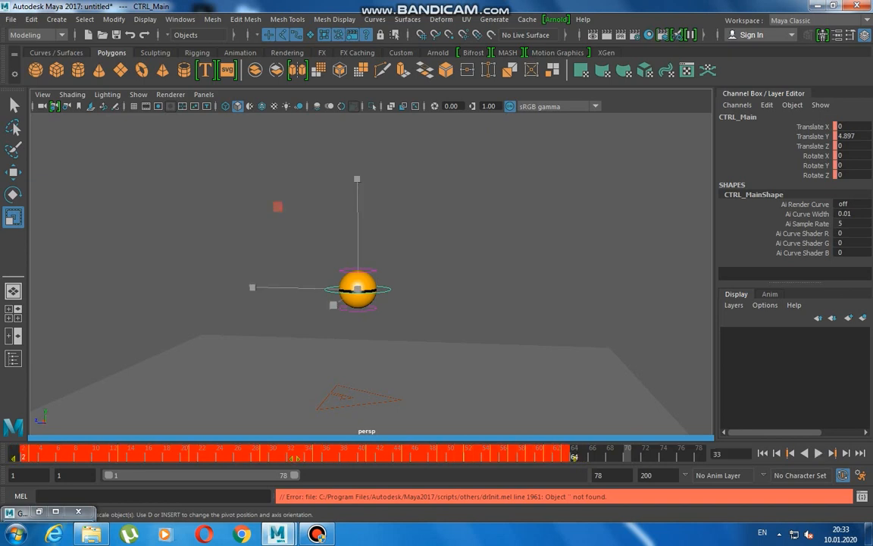
double_click(13, 455)
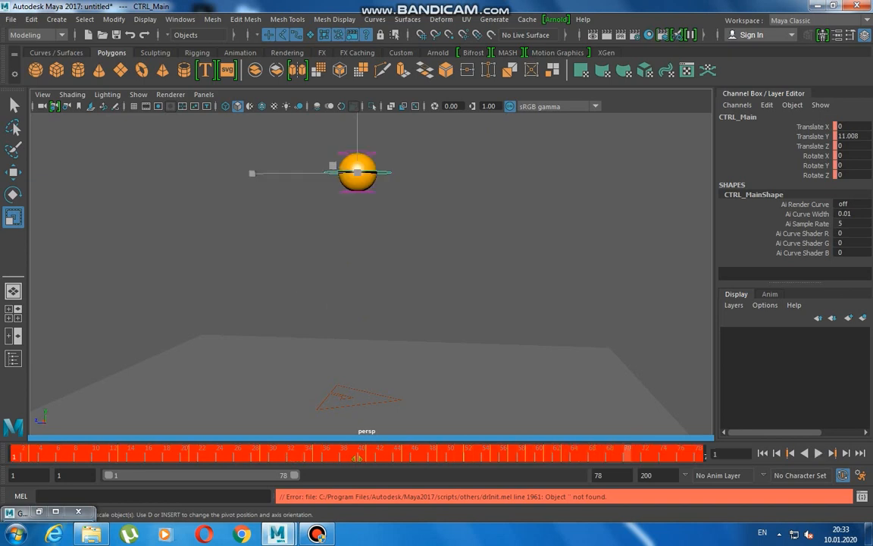
Step: Deselect the main control and hide the NURBS curves in the viewport
key(alt+d)
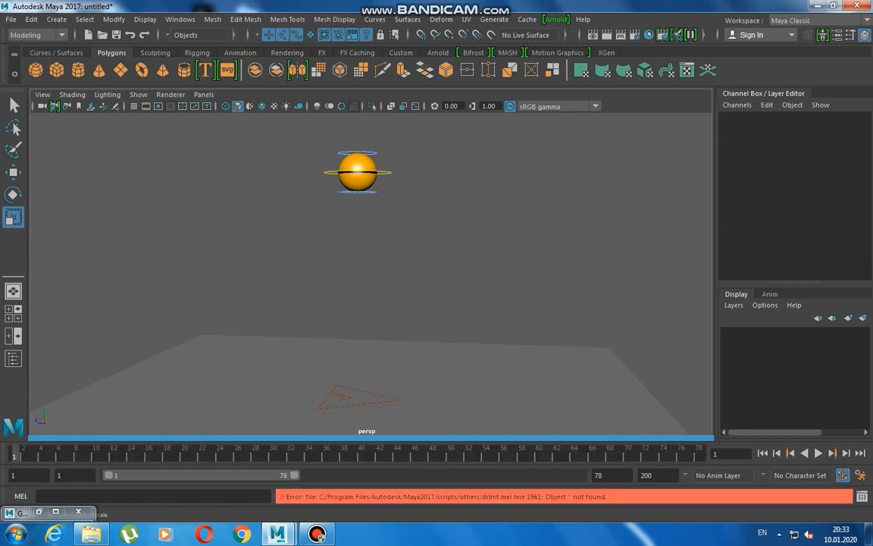
click(138, 94)
click(185, 65)
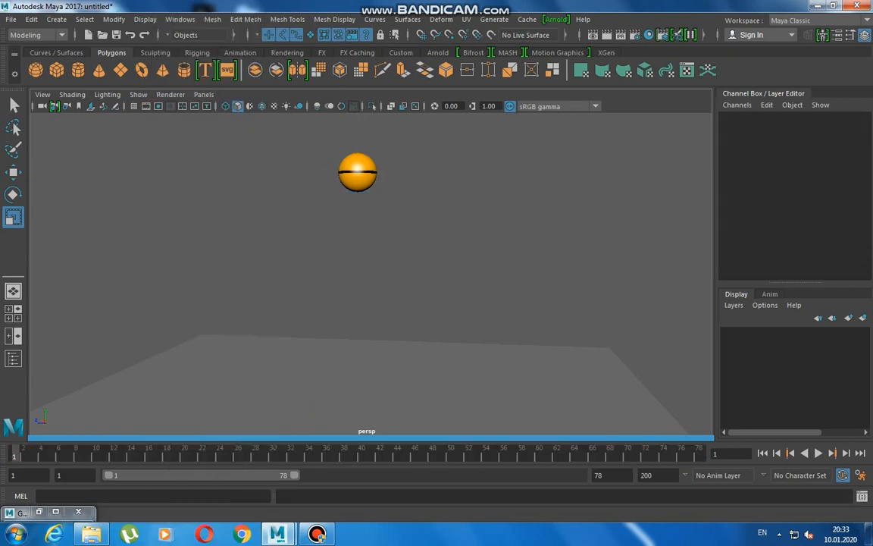
Step: Frame the ball and the floor plane, and play back the retimed bounce animation
alt+middle_drag(357, 172, 352, 177)
scroll(370, 273, down, 2)
alt+drag(370, 272, 370, 290)
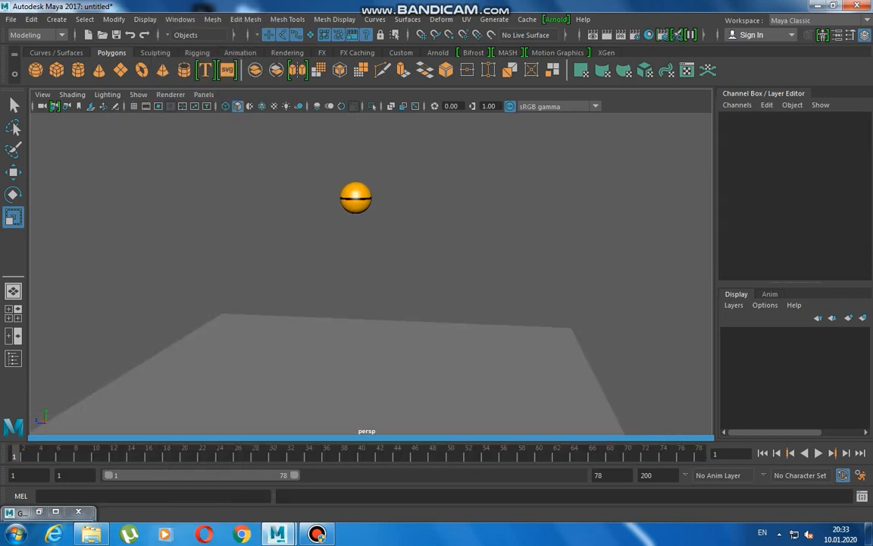
key(alt+v)
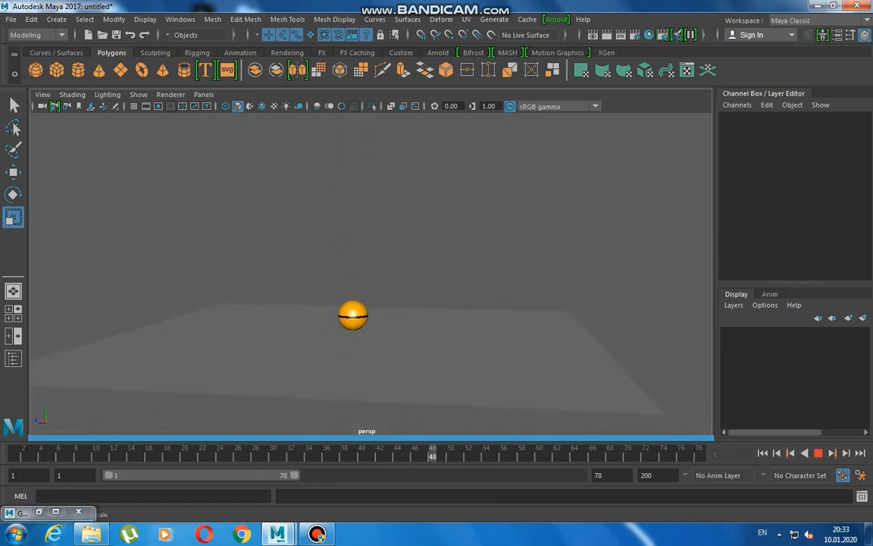
key(Escape)
Step: Show the NURBS curves, select the ball's main control and frame its animation curves in the Graph Editor
click(138, 94)
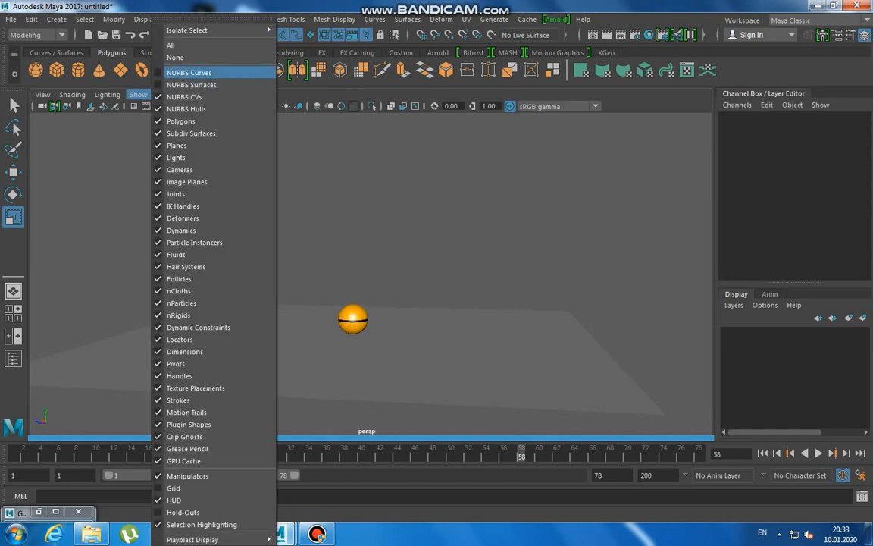
click(190, 79)
click(376, 319)
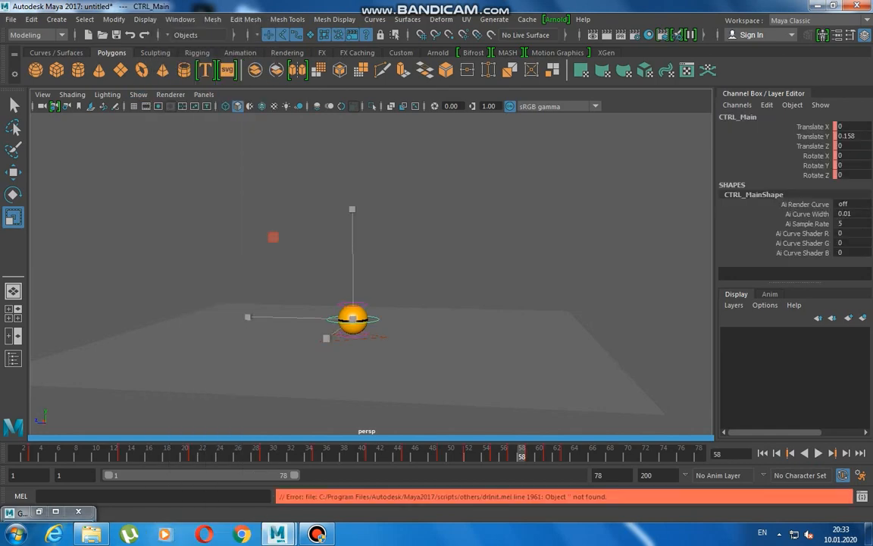
click(38, 512)
key(f)
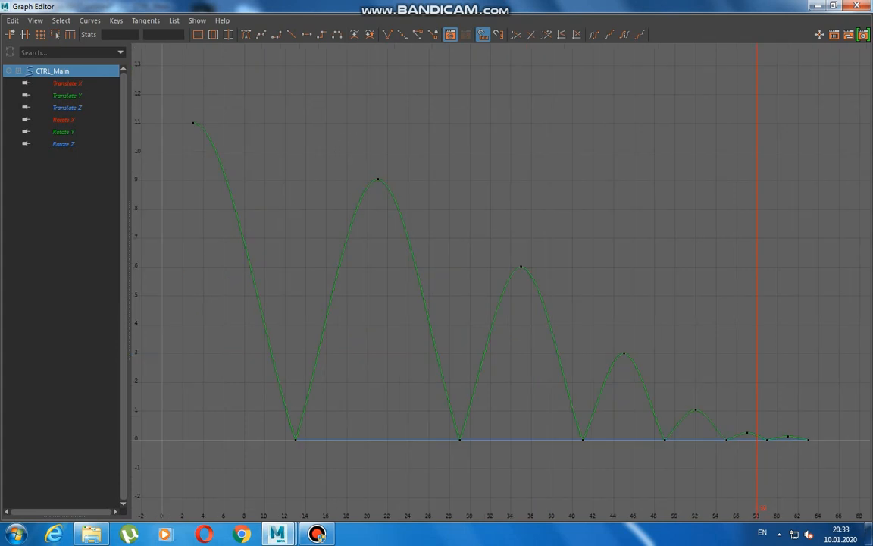
Step: Lengthen the tangents of the Translate Y peak keys at frames 21, 35 and 45 slightly to widen the arcs
click(623, 353)
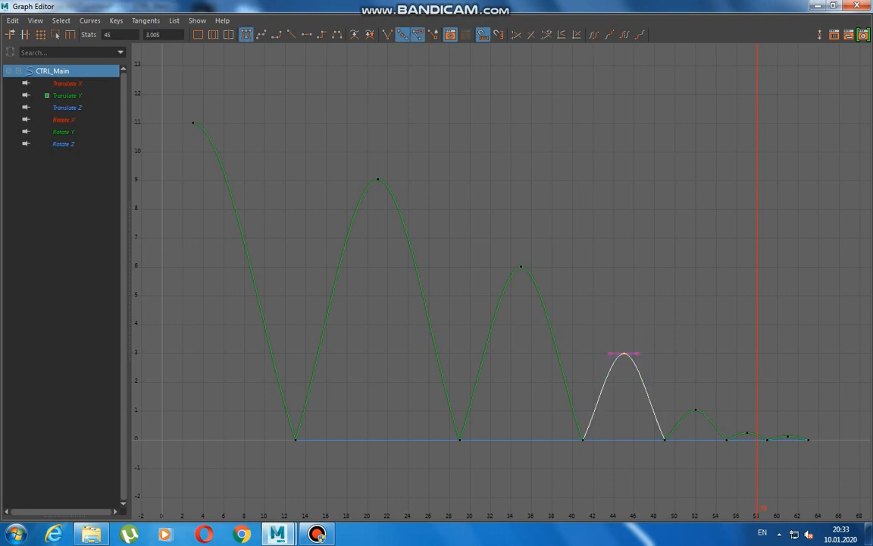
click(377, 179)
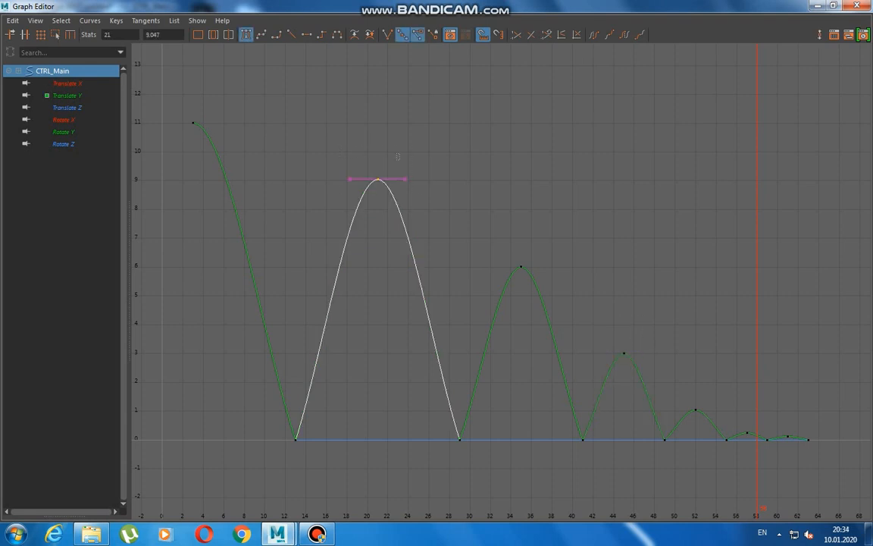
click(406, 179)
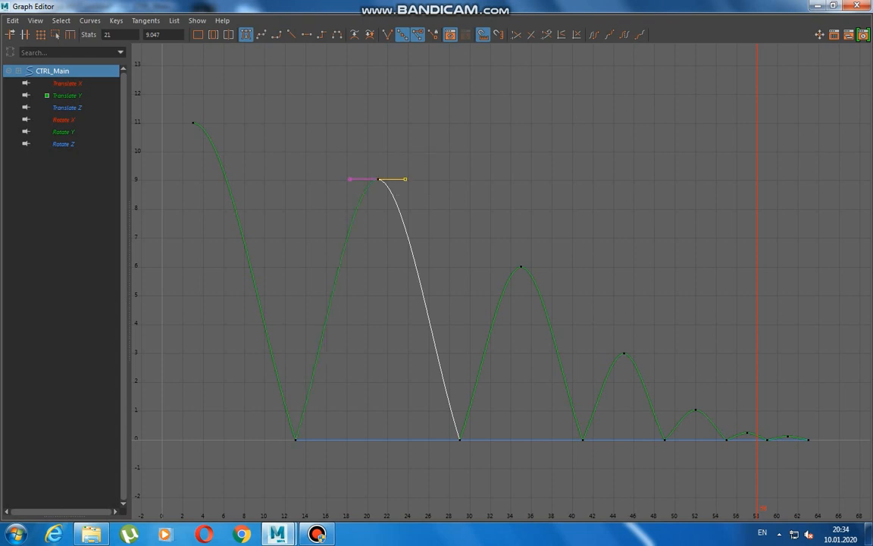
middle_drag(405, 179, 412, 178)
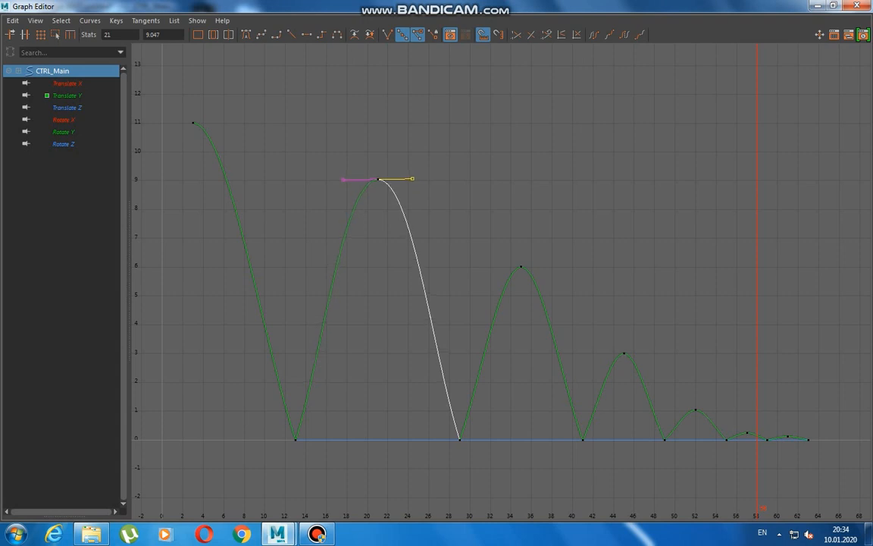
drag(530, 263, 532, 271)
click(542, 266)
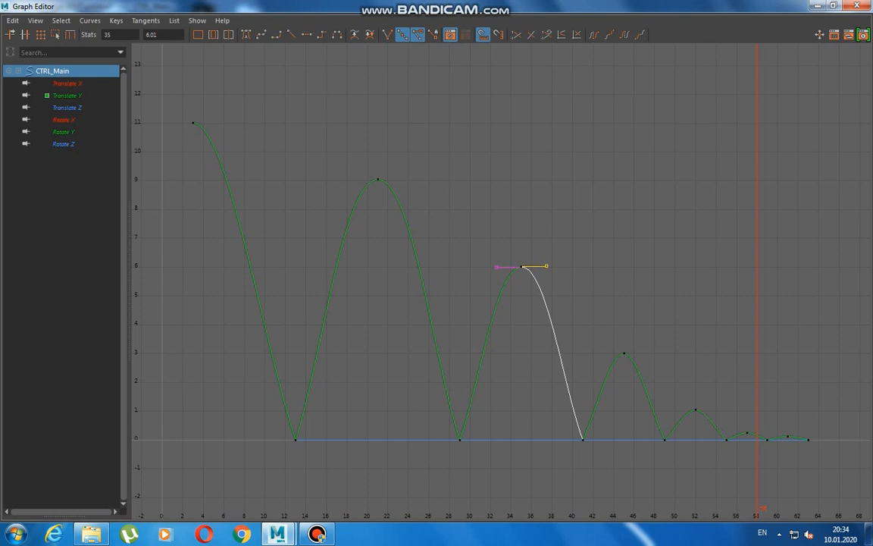
drag(609, 324, 642, 369)
click(638, 353)
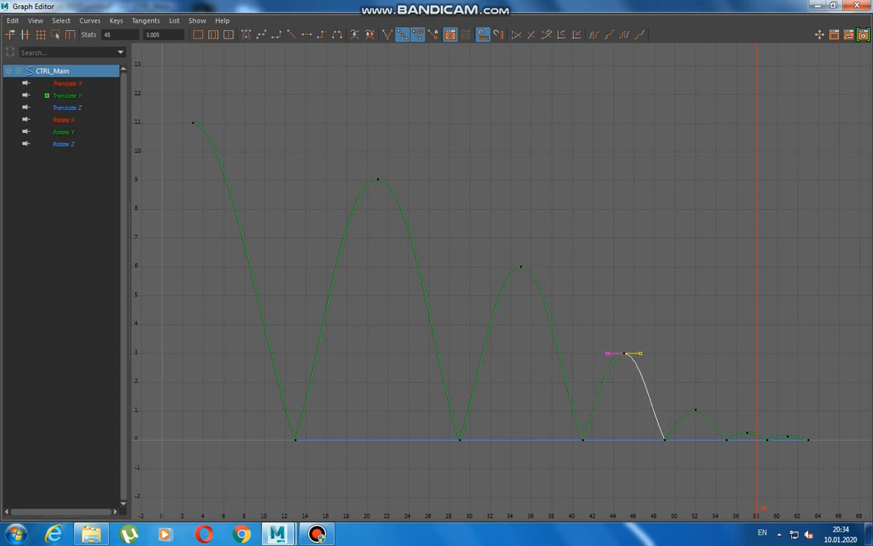
Step: Lower the Translate Y peaks at frames 45, 35 and 21 to about 2.94, 5.9 and 8.84
click(624, 354)
middle_drag(624, 353, 624, 354)
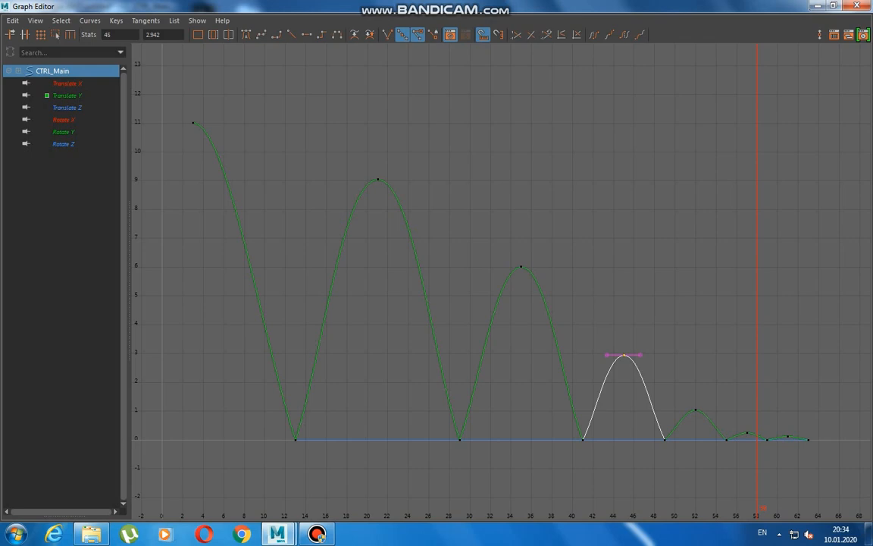
drag(537, 285, 502, 232)
middle_drag(520, 266, 521, 270)
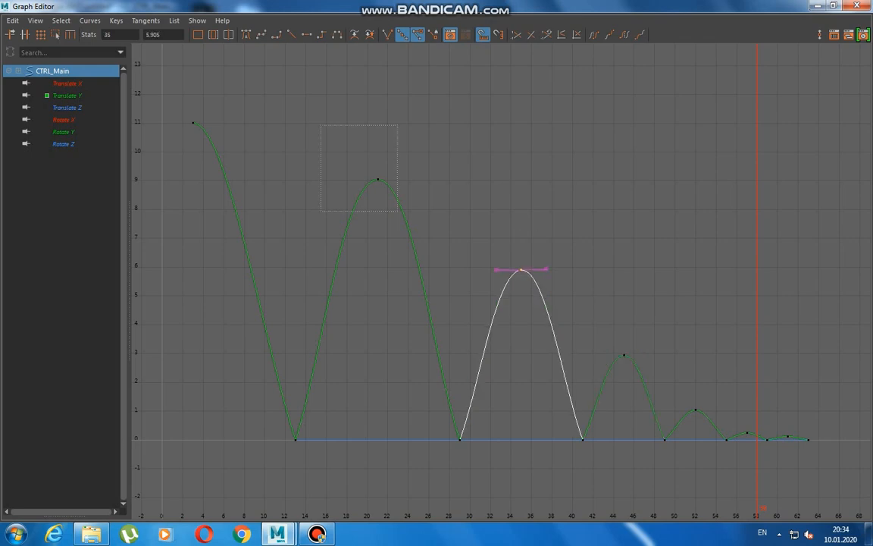
drag(320, 126, 320, 126)
middle_drag(378, 181, 377, 186)
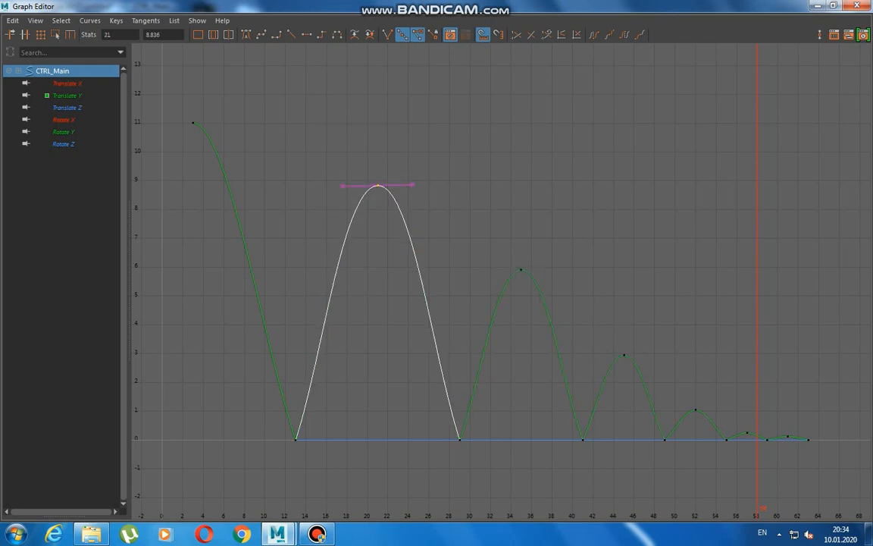
Step: Minimize the Graph Editor, deselect the main control and hide the NURBS curves in the perspective view
click(817, 6)
click(138, 95)
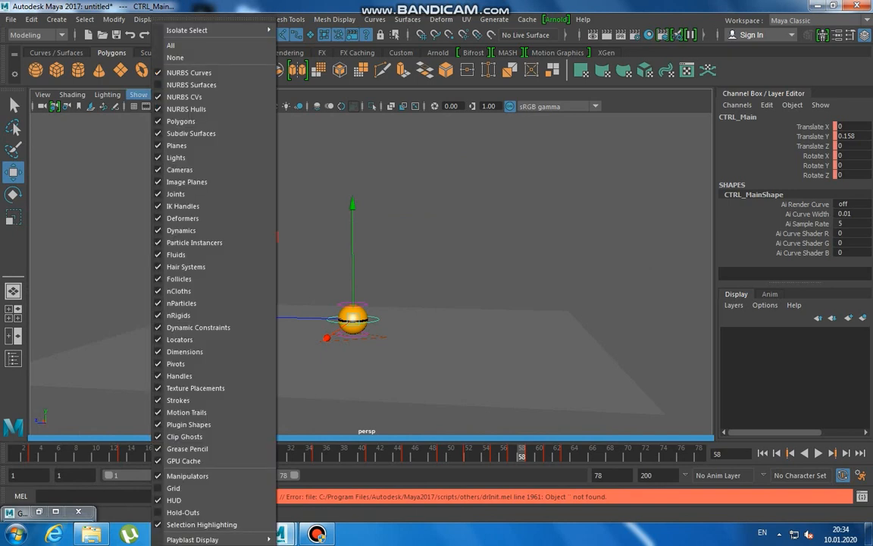
click(189, 72)
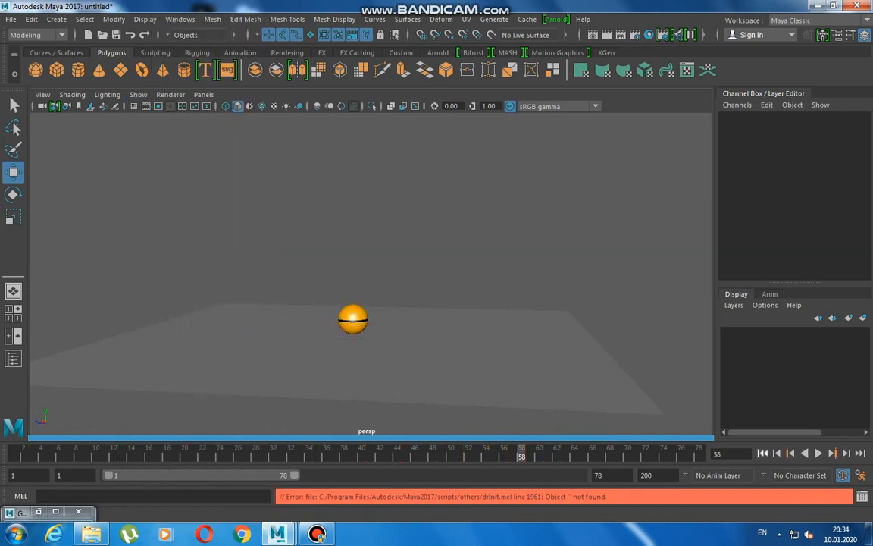
Step: Play the refined bounce animation from the first frame, and stop the playback after reviewing it
click(763, 453)
key(alt+v)
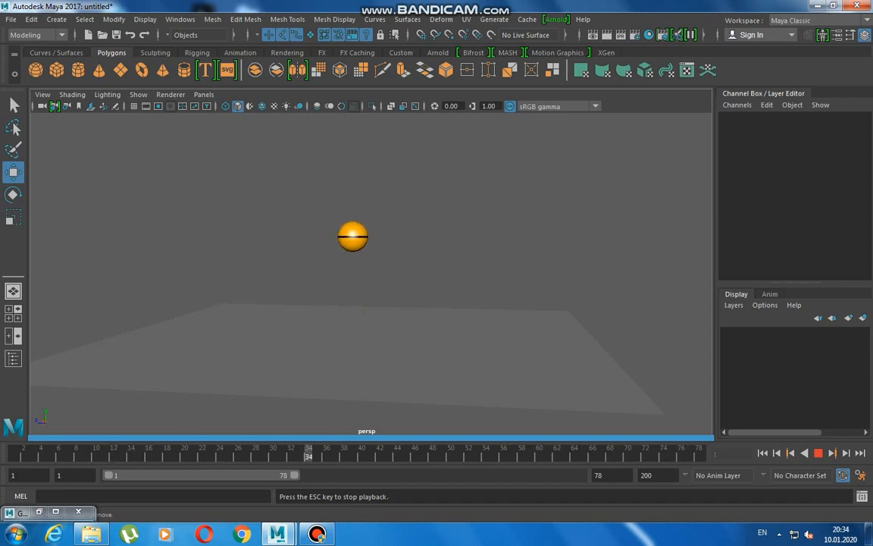
key(Escape)
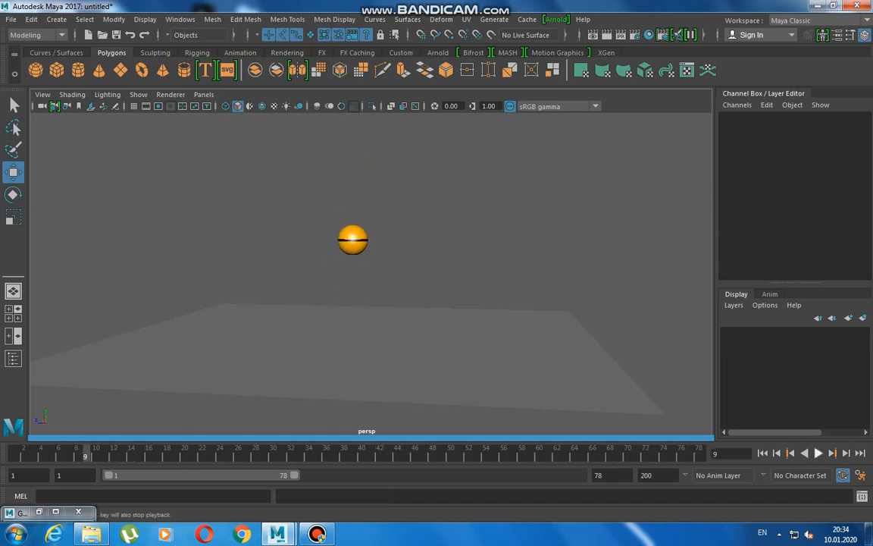